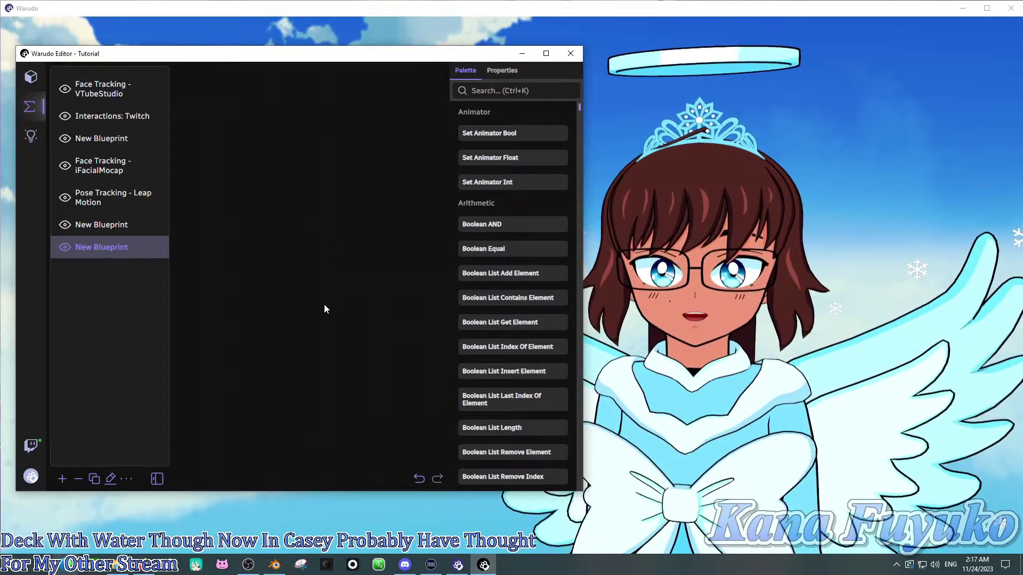
- Search the node palette for "stream deck", add an On Stream Deck Toggle node to the blueprint and delete it again
left_click(505, 88)
type("str")
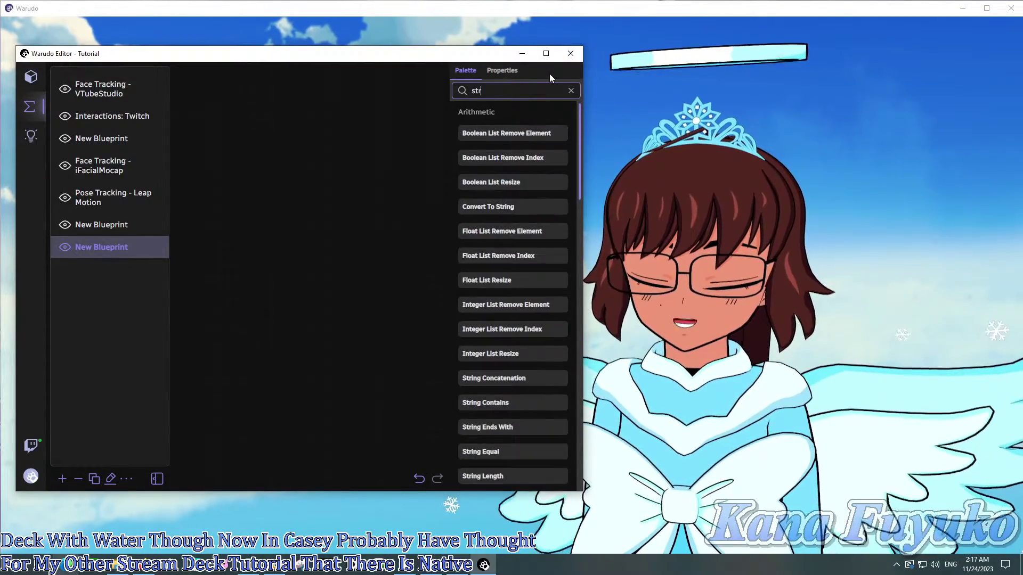
type("eam deck")
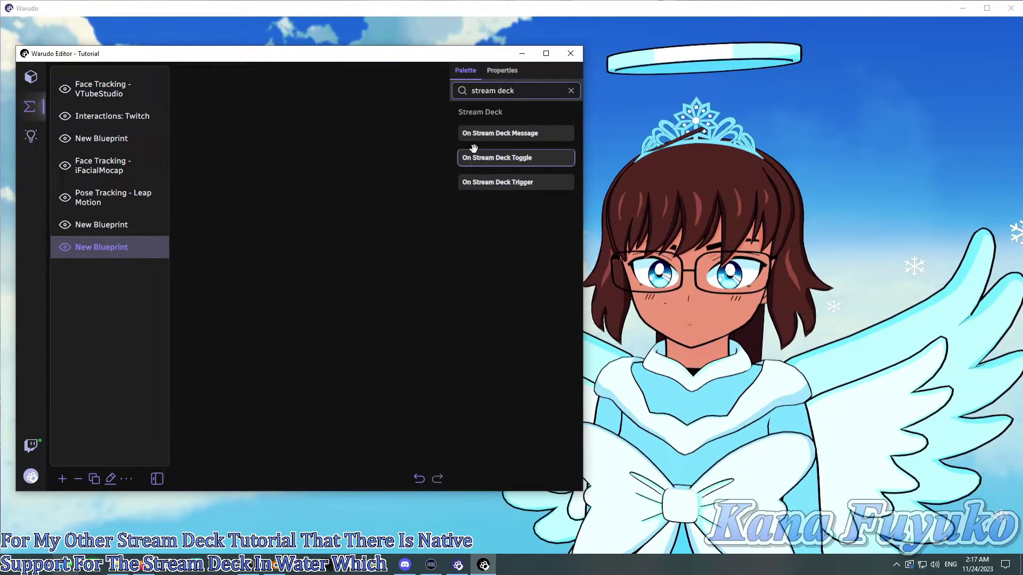
left_click_drag(472, 157, 208, 168)
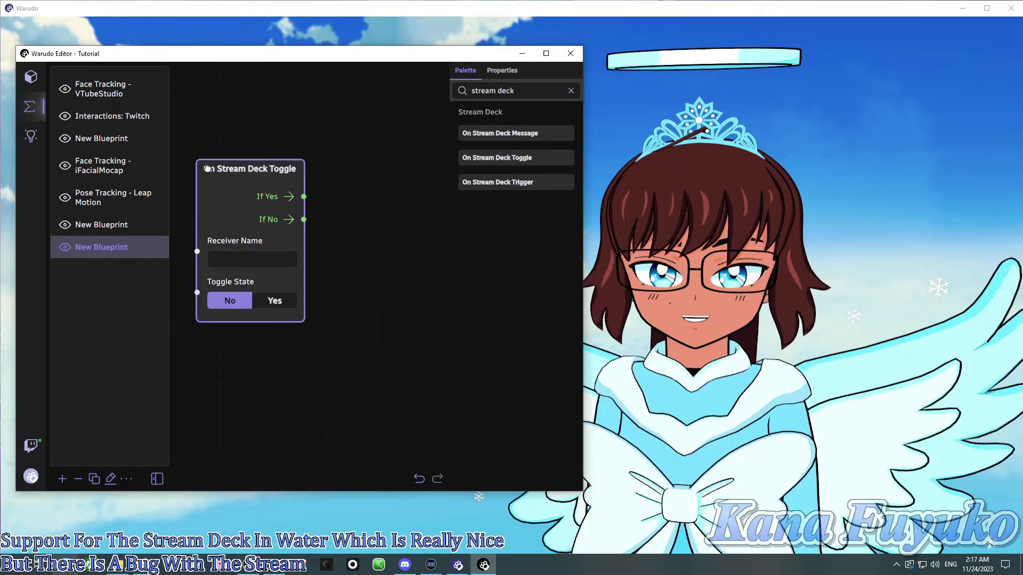
key("Delete")
- Place an On Stream Deck Trigger node in the empty blueprint
left_click_drag(481, 185, 214, 155)
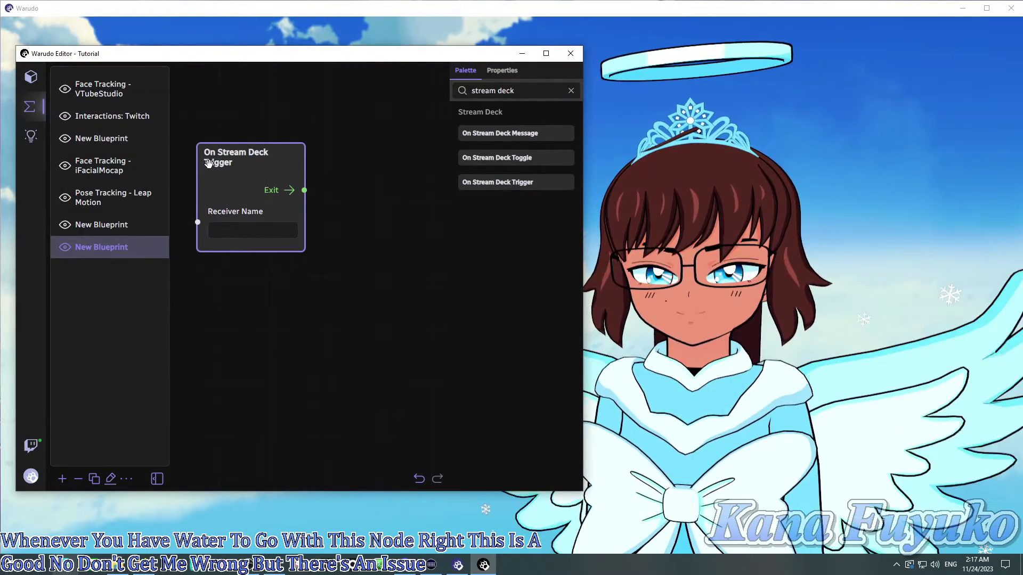
scroll(328, 296, "down", 3)
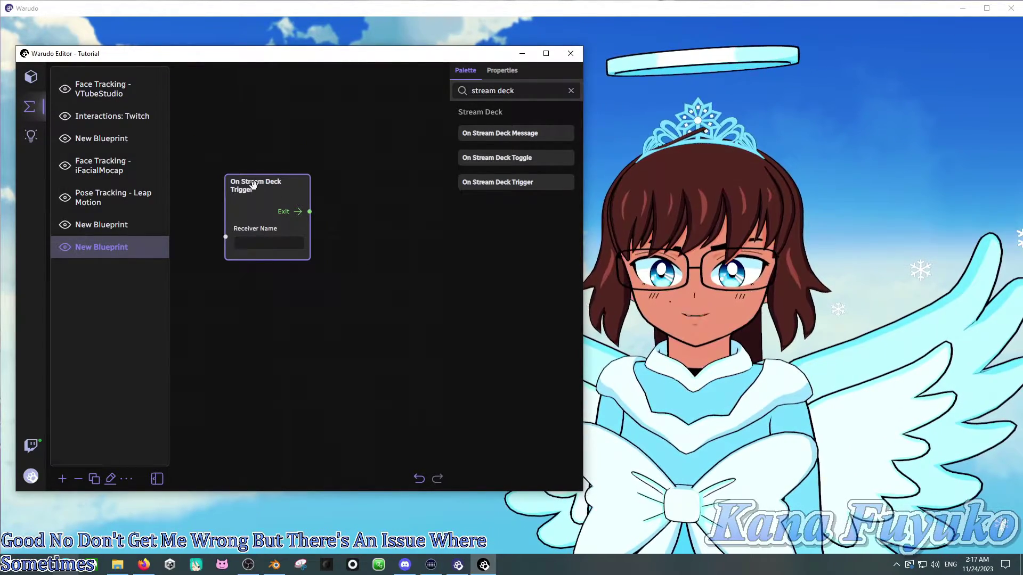
left_click_drag(291, 199, 266, 194)
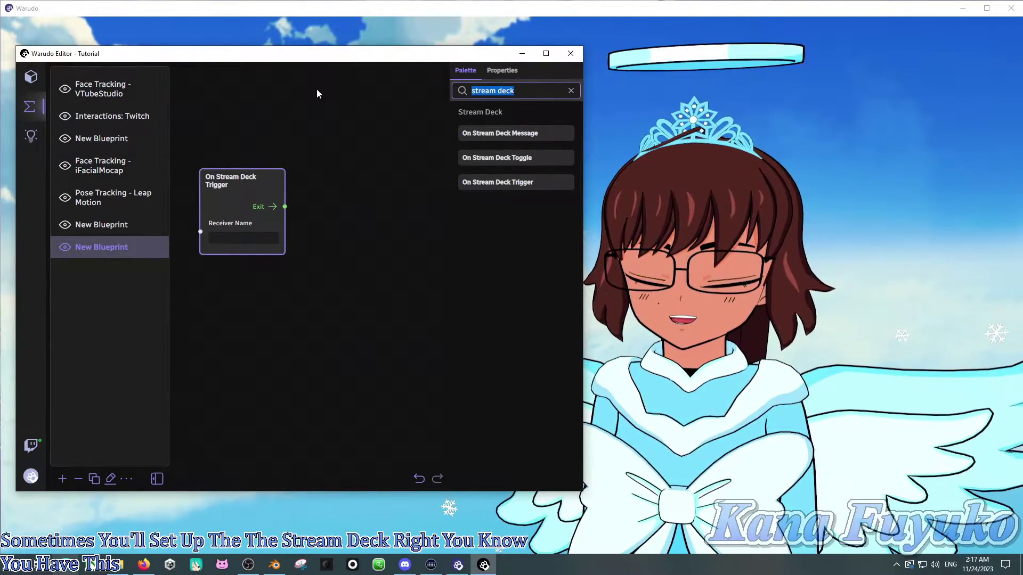
- Add a Toggle Character Expression node beside the trigger node and connect the trigger's Exit to its Enter
type("toggle expr")
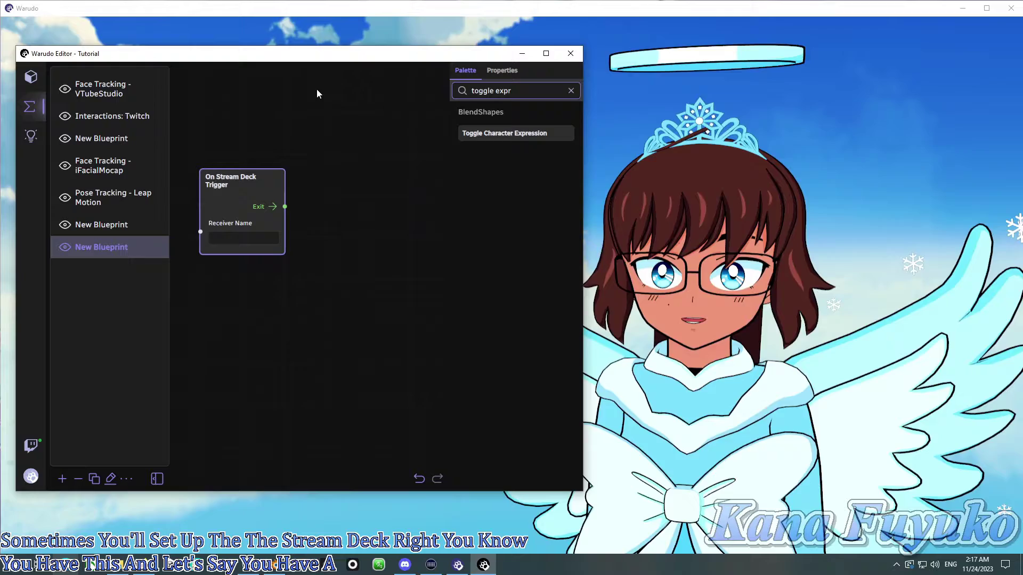
left_click_drag(465, 133, 338, 176)
left_click_drag(286, 206, 336, 227)
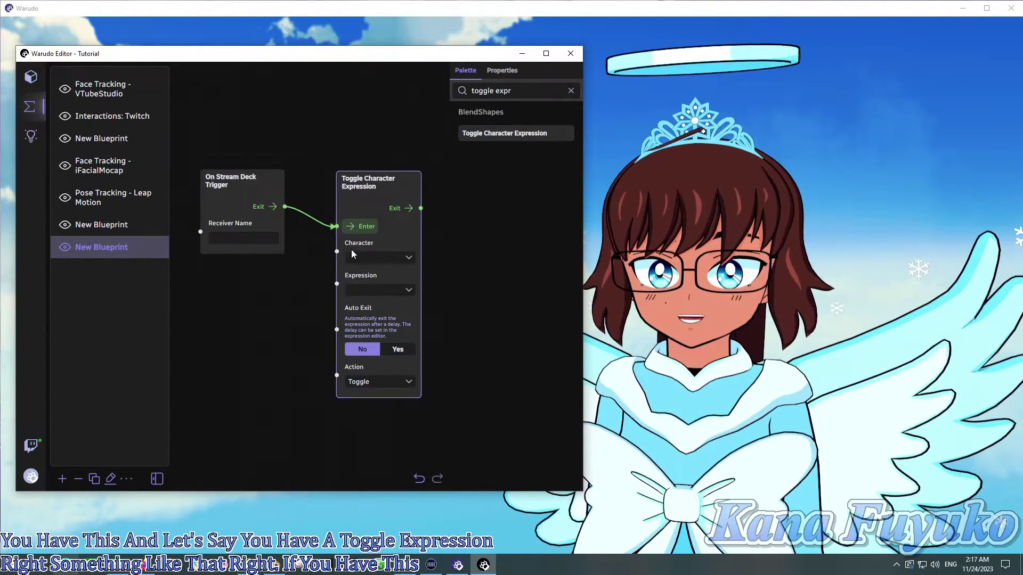
- Set the Toggle Character Expression node's character to Character and its expression to Angry
left_click(373, 257)
left_click(371, 296)
left_click(376, 289)
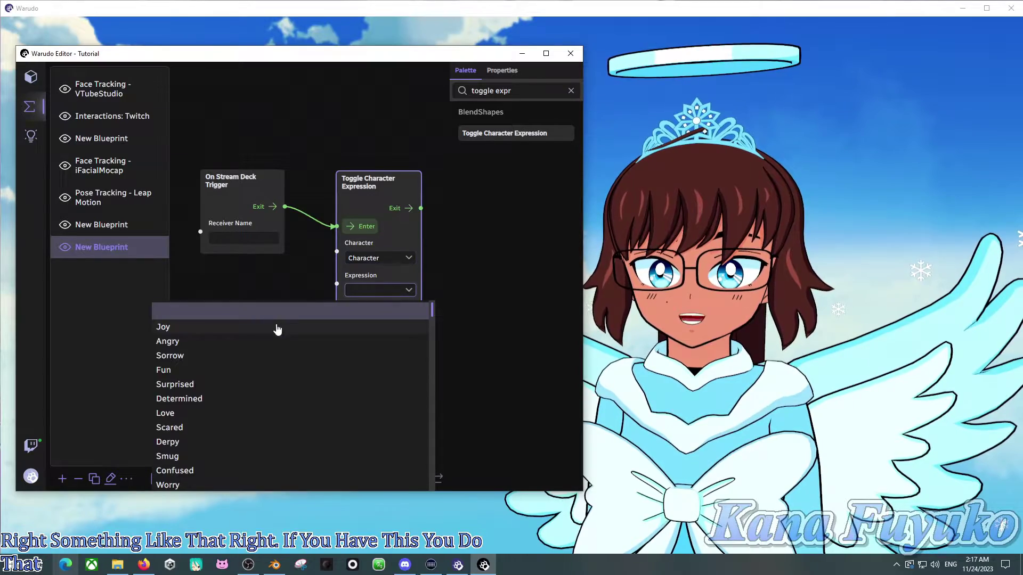
left_click(186, 346)
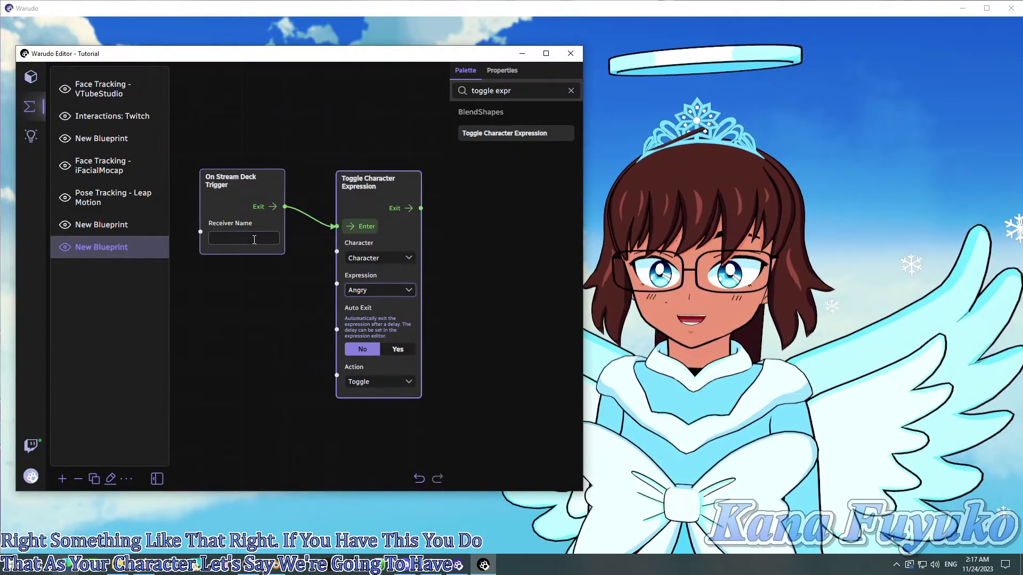
- Enter "Angi" as the receiver name of the On Stream Deck Trigger node
left_click(254, 238)
type("Ang")
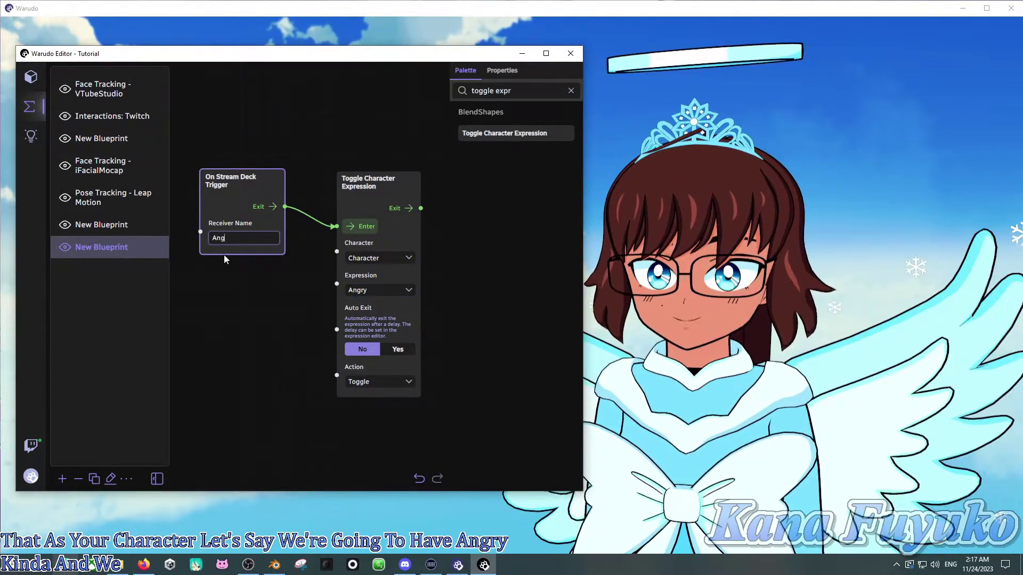
left_click_drag(231, 286, 229, 290)
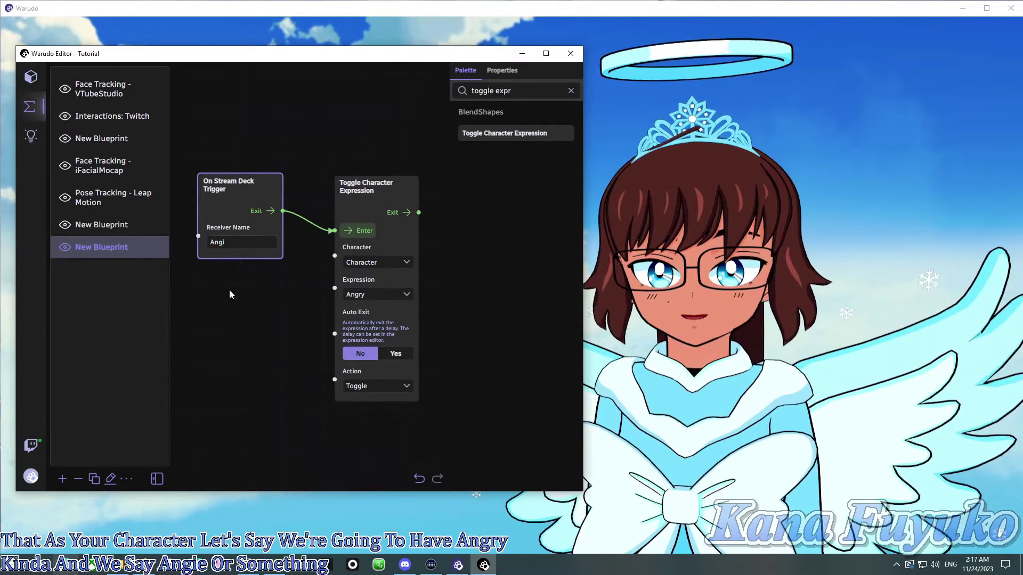
- Move the Toggle Character Expression node closer to the On Stream Deck Trigger node and deselect it
left_click(365, 191)
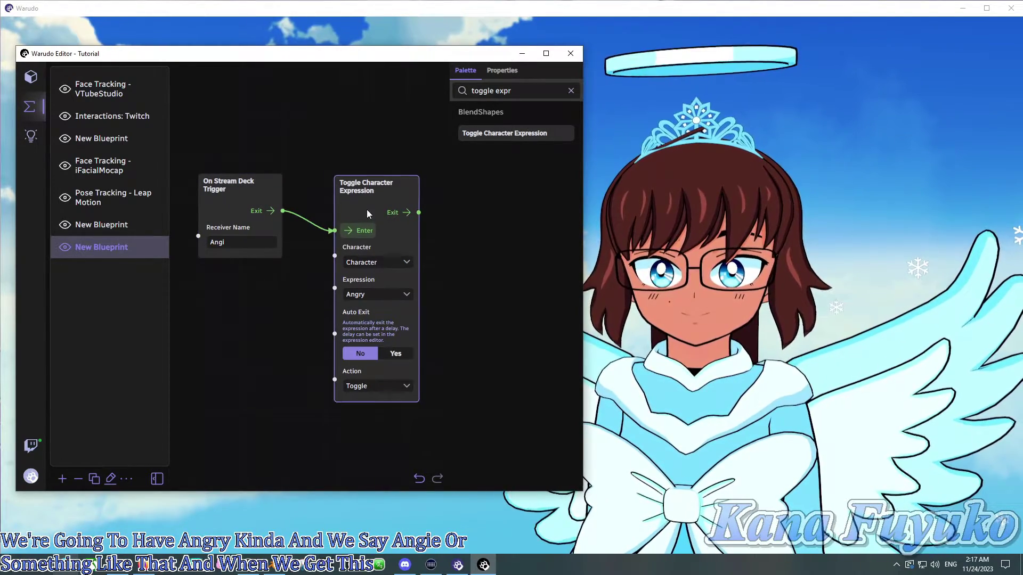
left_click_drag(364, 193, 347, 195)
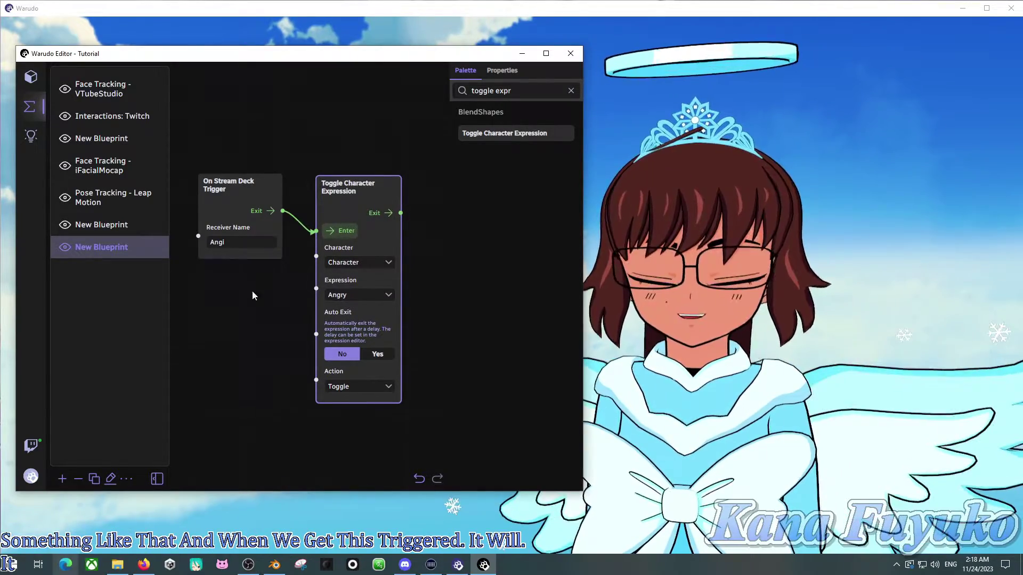
left_click(248, 334)
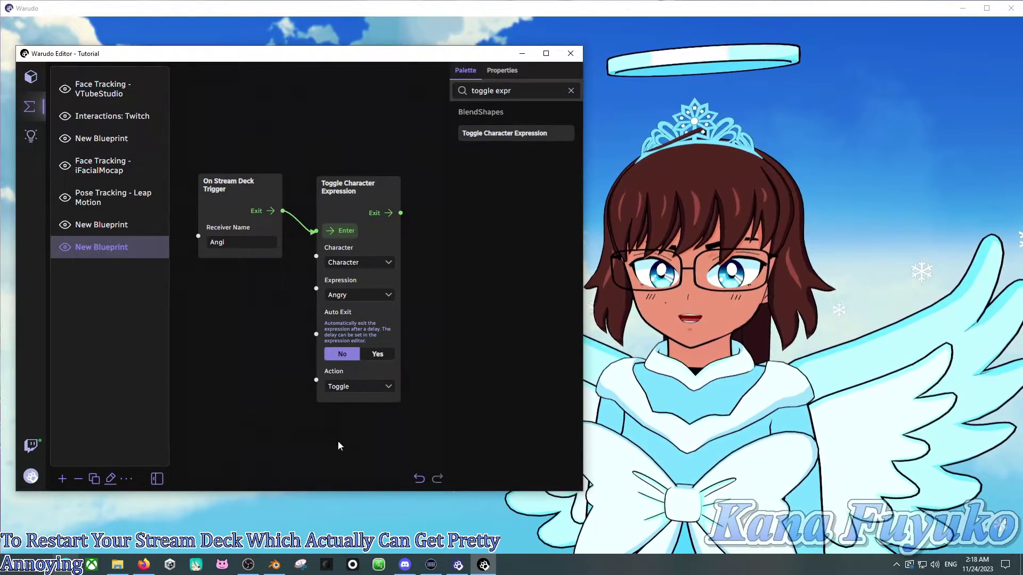
scroll(270, 383, "up", 2)
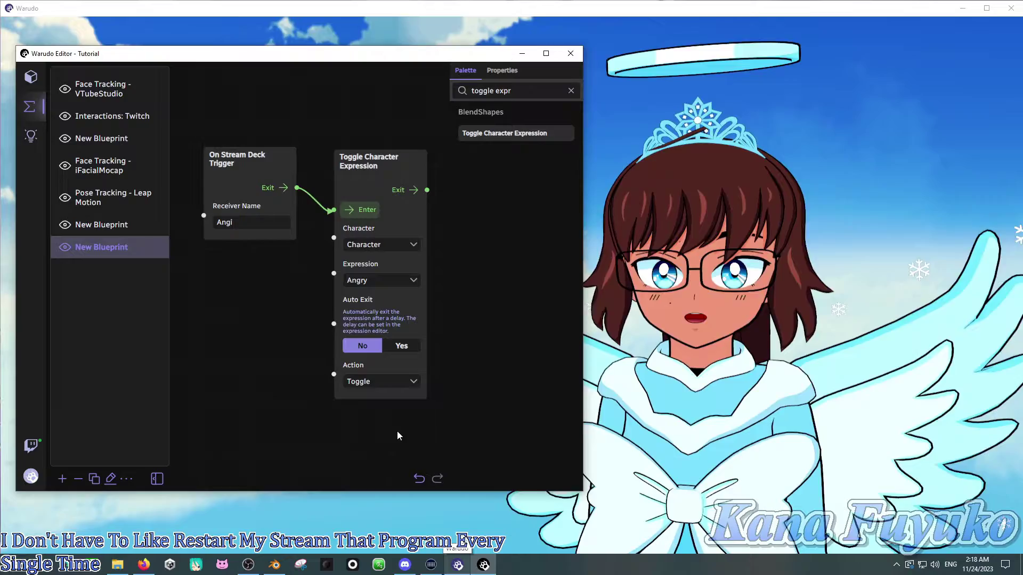
- Switch to the Stream Deck app and assign a WebSocket Message action from Web Requests to the fifth key in the third row
left_click(431, 565)
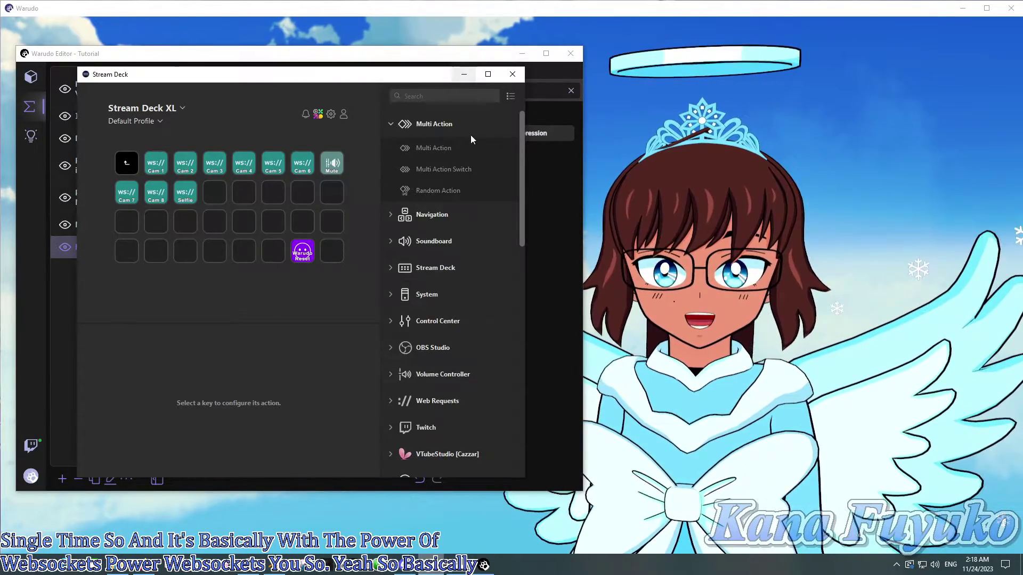
scroll(453, 214, "down", 10)
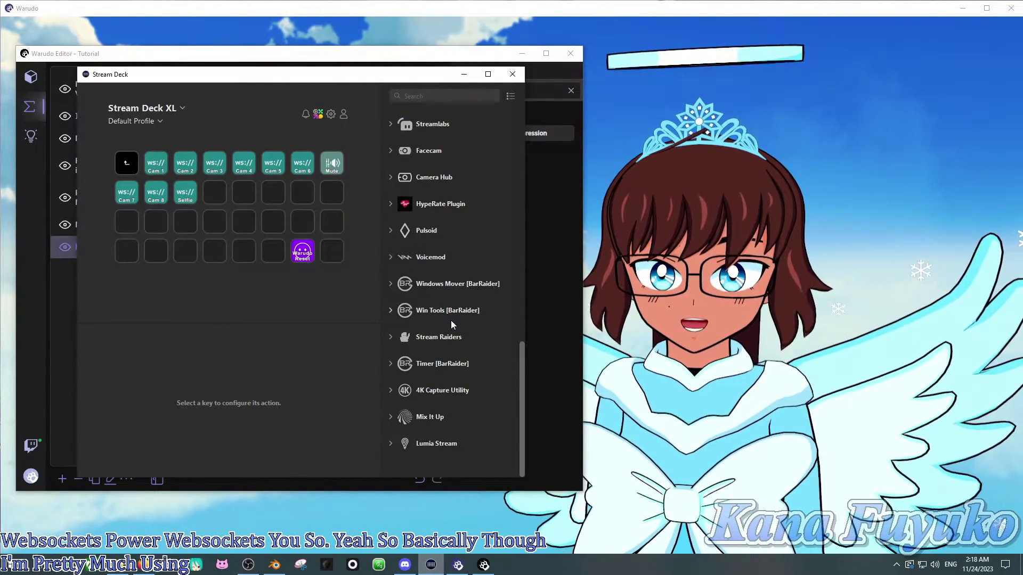
scroll(450, 321, "up", 3)
scroll(432, 280, "up", 6)
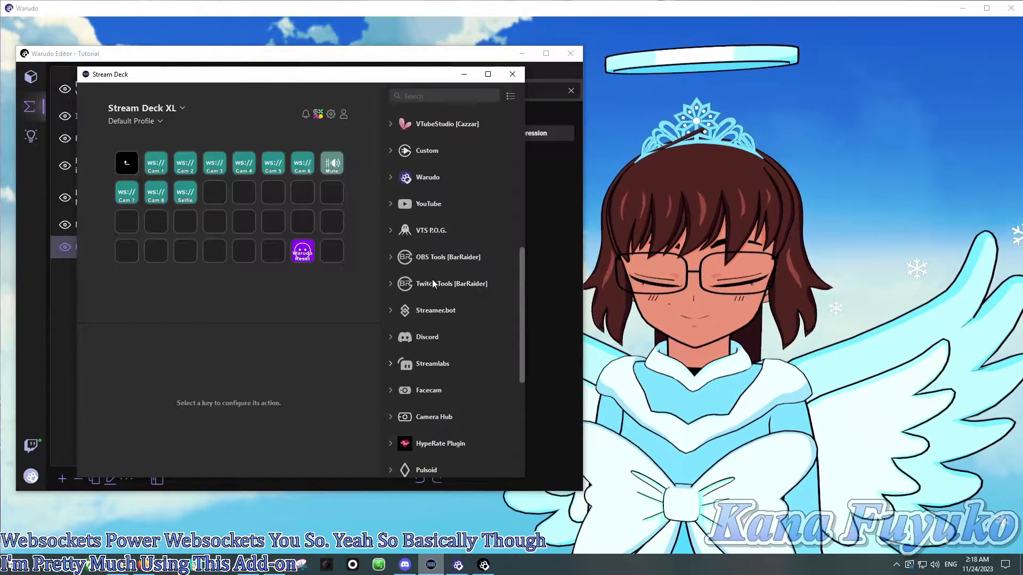
left_click(432, 312)
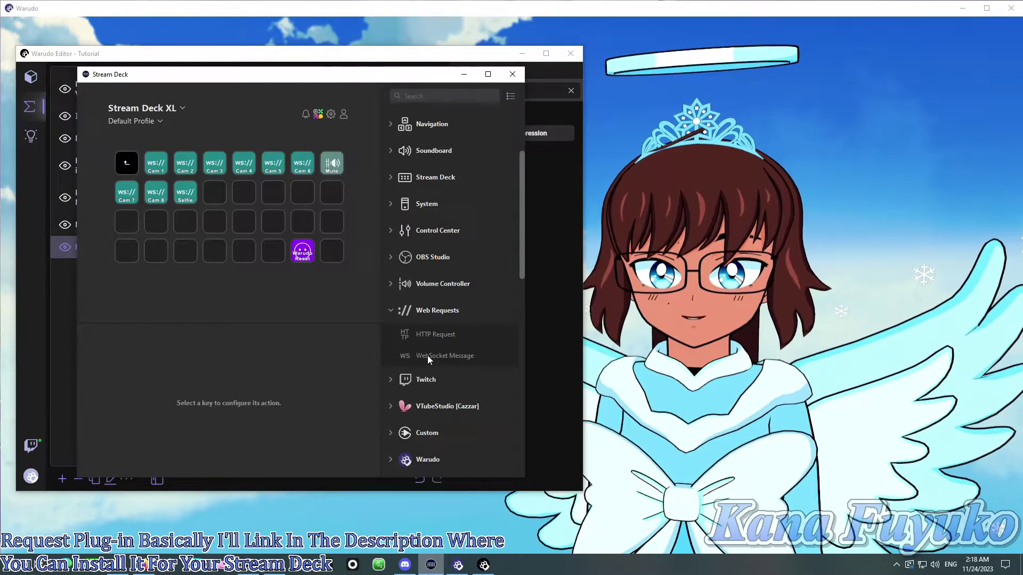
left_click_drag(427, 356, 244, 224)
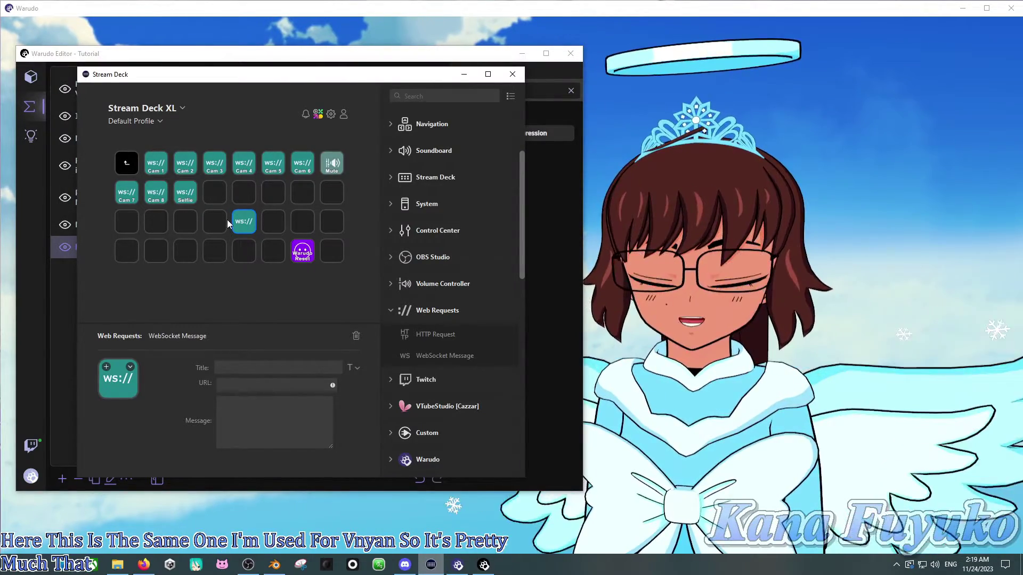
left_click(267, 220)
left_click(254, 220)
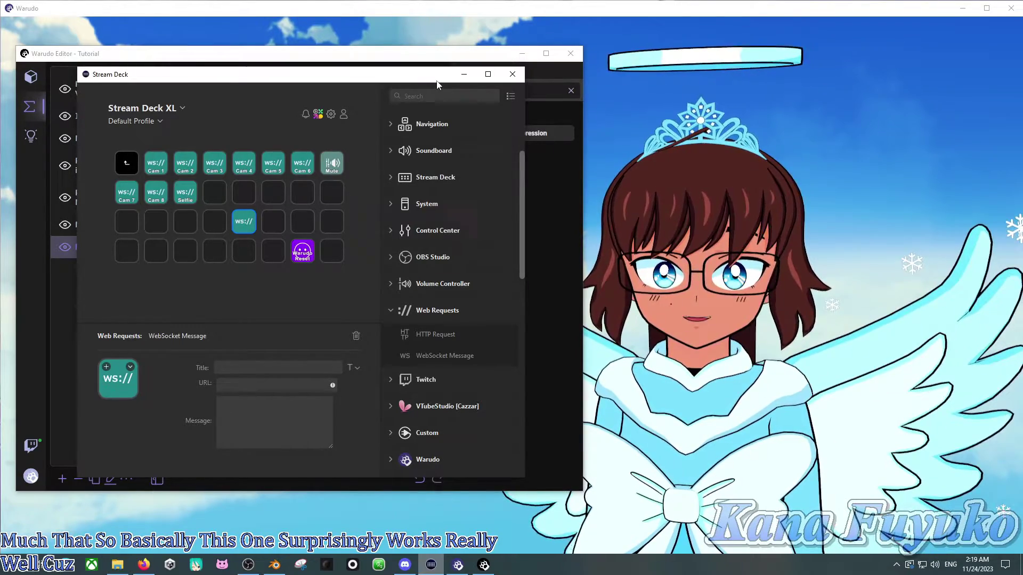
left_click(448, 65)
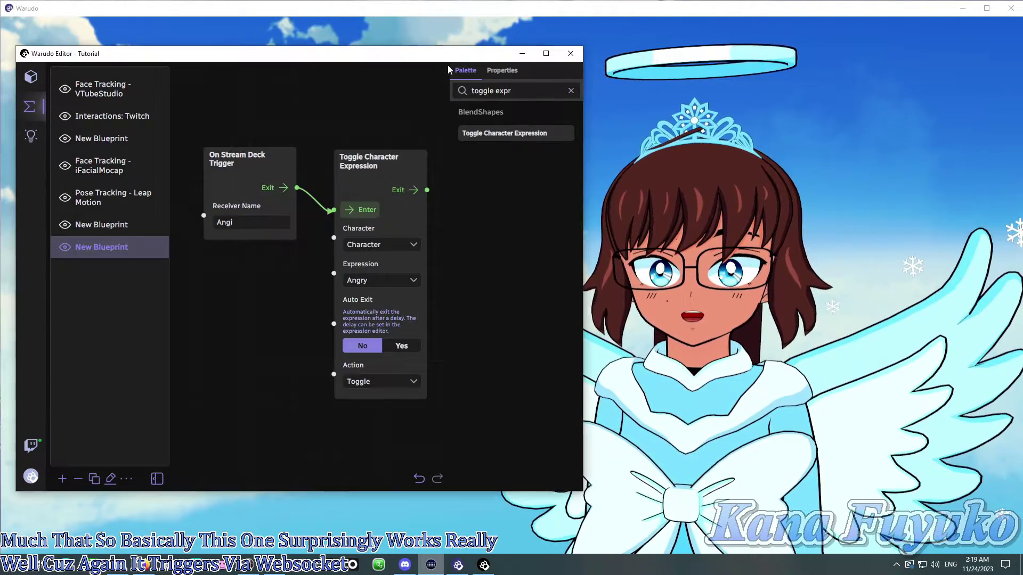
left_click_drag(240, 157, 245, 165)
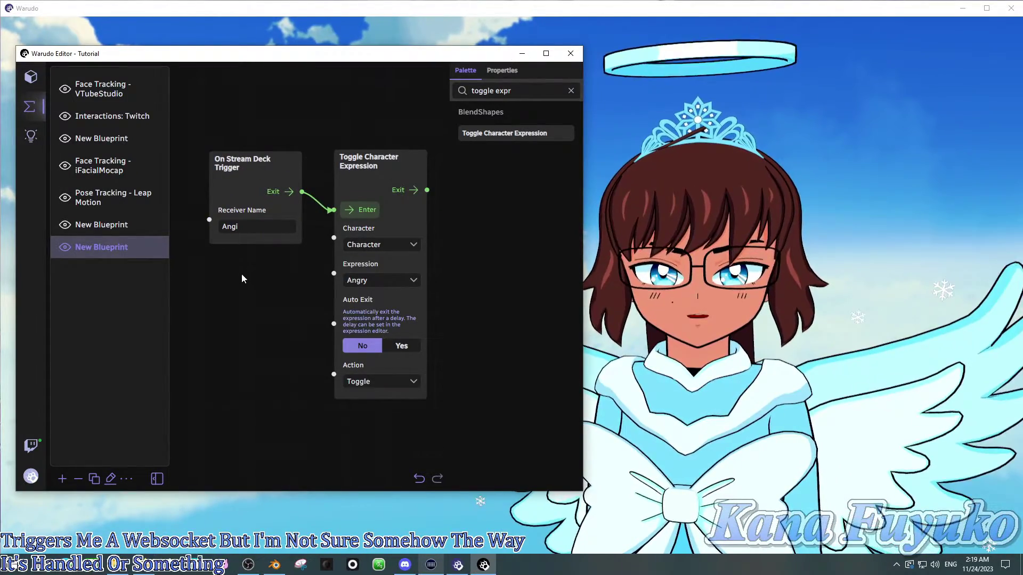
left_click(431, 563)
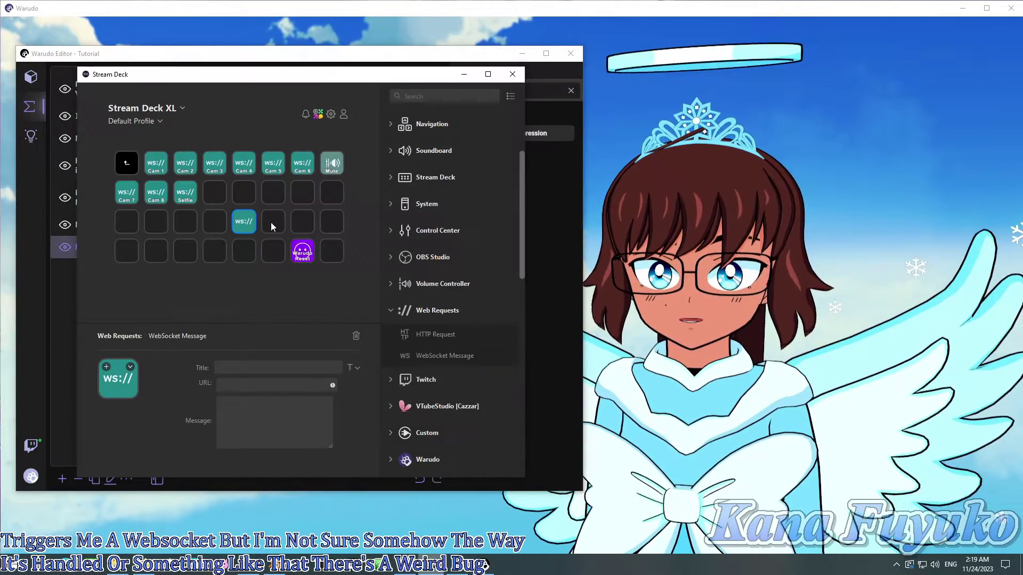
mouse_move(253, 219)
left_mouse_down()
mouse_move(273, 230)
mouse_move(251, 224)
left_mouse_up()
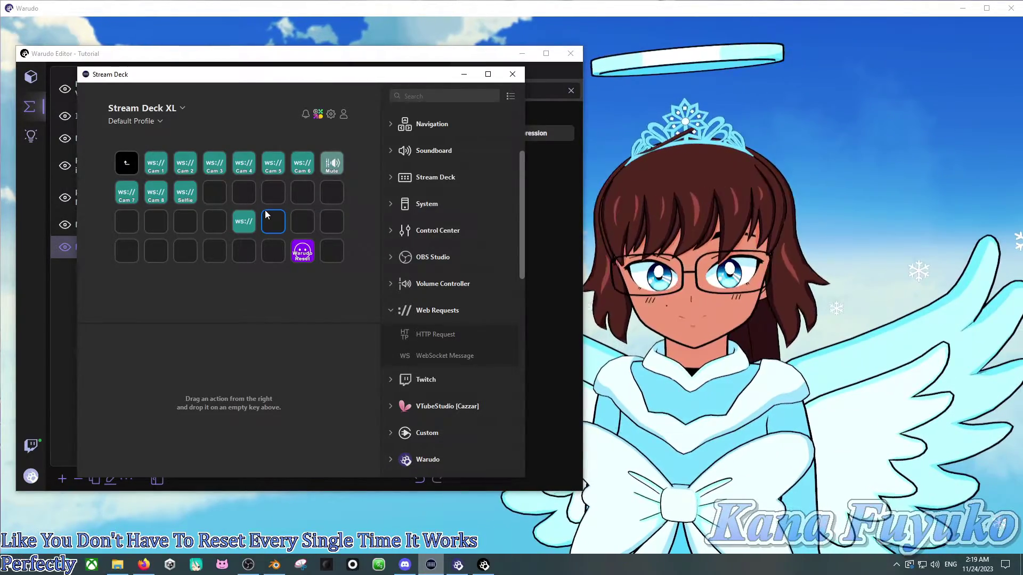
left_click_drag(327, 77, 407, 116)
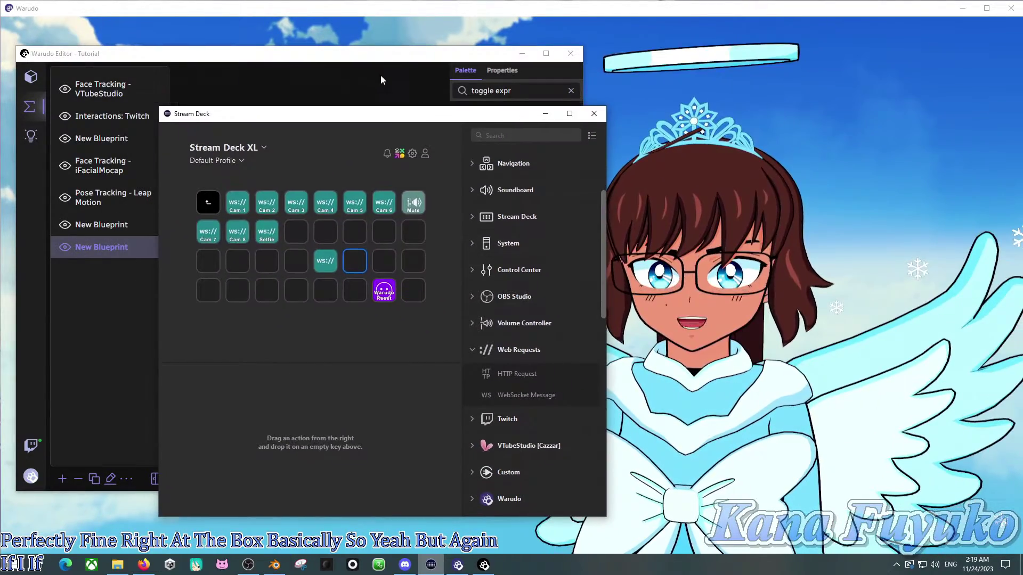
left_click(380, 75)
left_click_drag(286, 147, 285, 154)
left_click(381, 174)
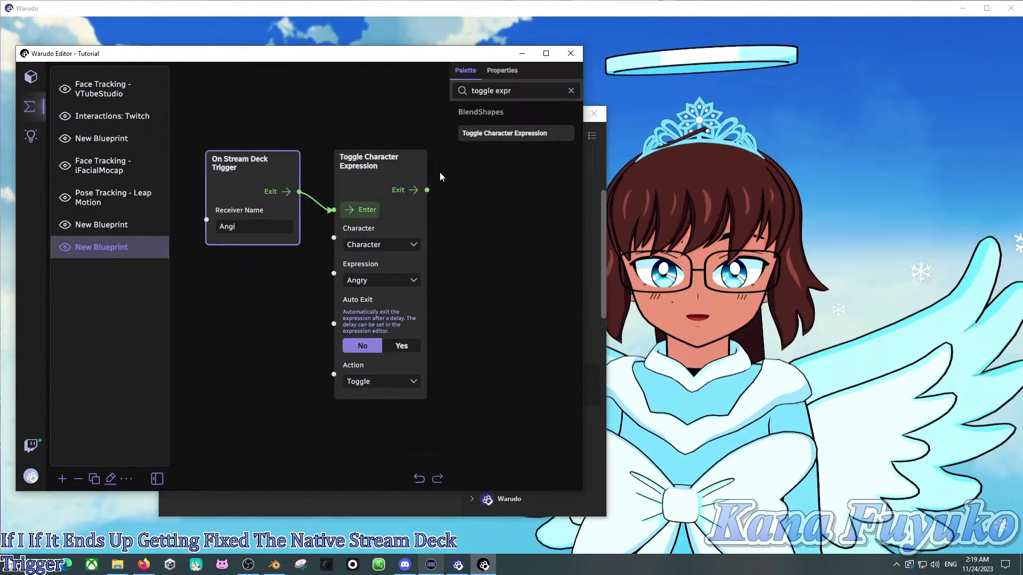
left_click(604, 138)
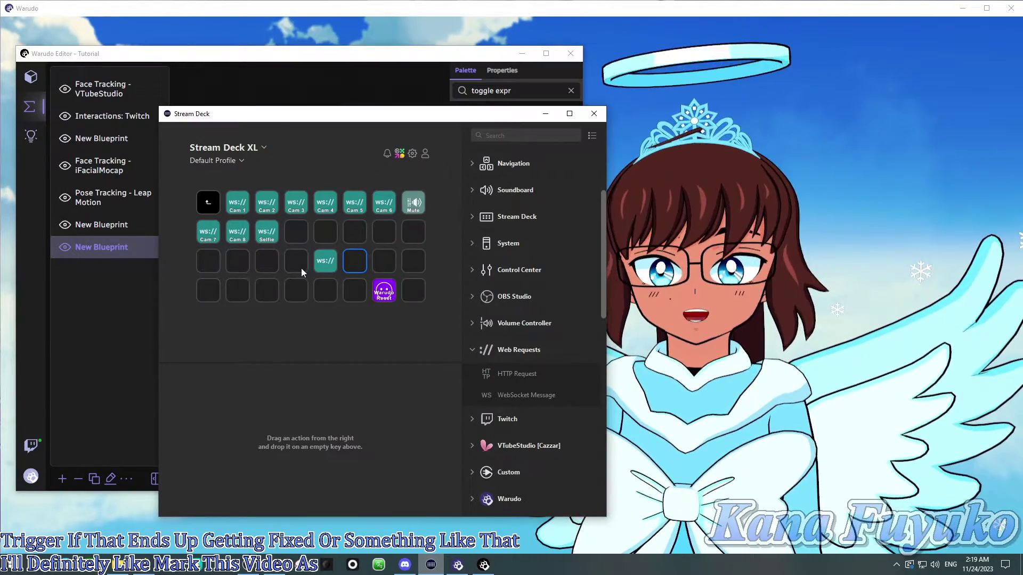
left_click(326, 260)
mouse_move(329, 254)
left_mouse_down()
mouse_move(328, 245)
mouse_move(321, 251)
left_mouse_up()
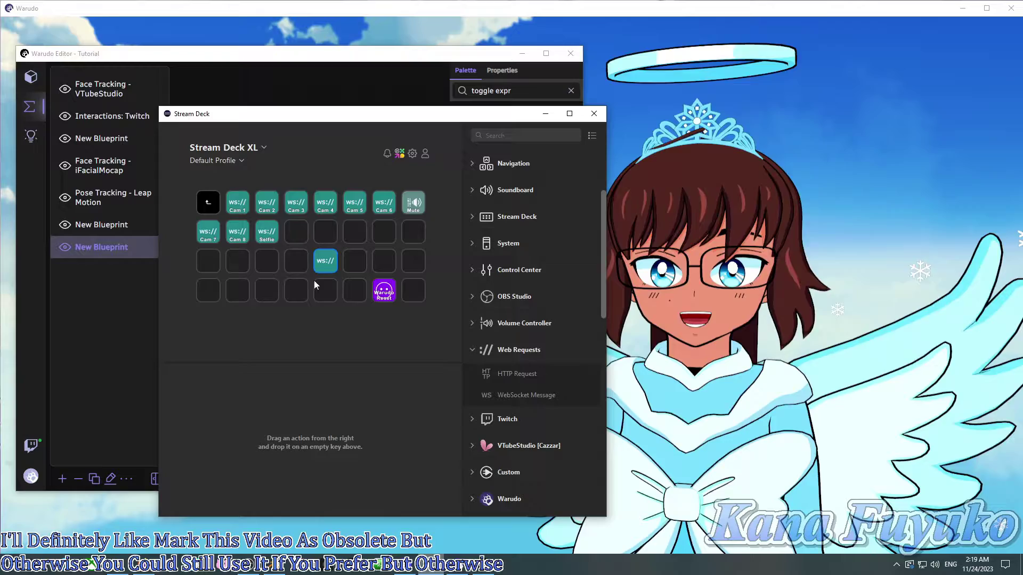
left_click_drag(361, 121, 312, 109)
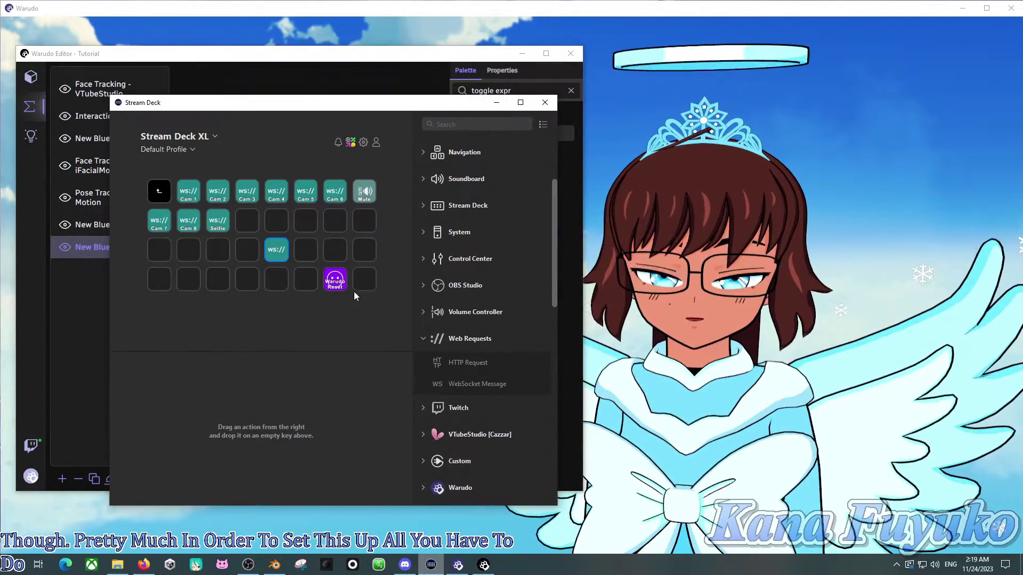
- Title the new WebSocket Message key "Angi" and enter "Angi" as its message
left_click(273, 250)
left_click(271, 396)
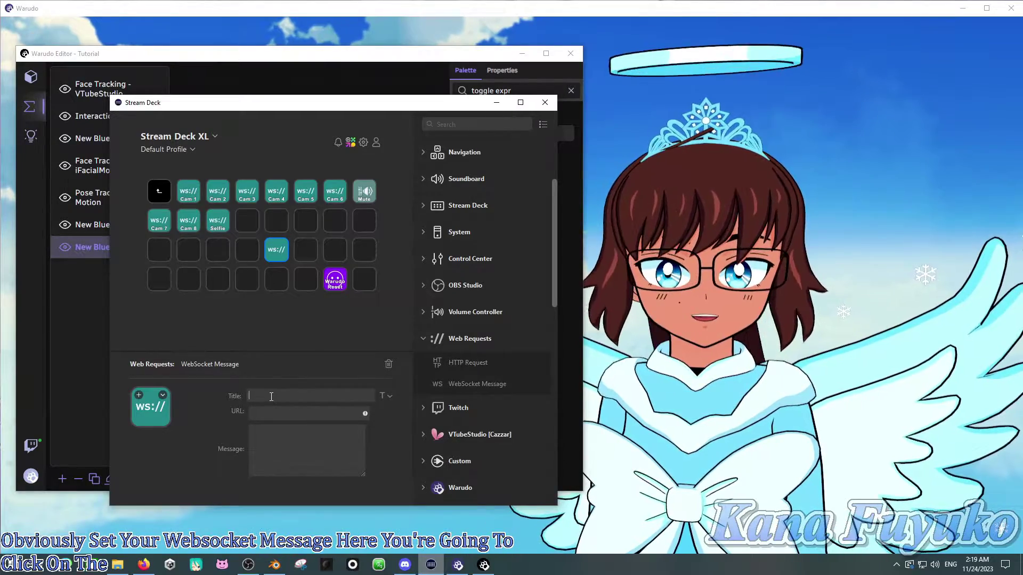
type("Ang")
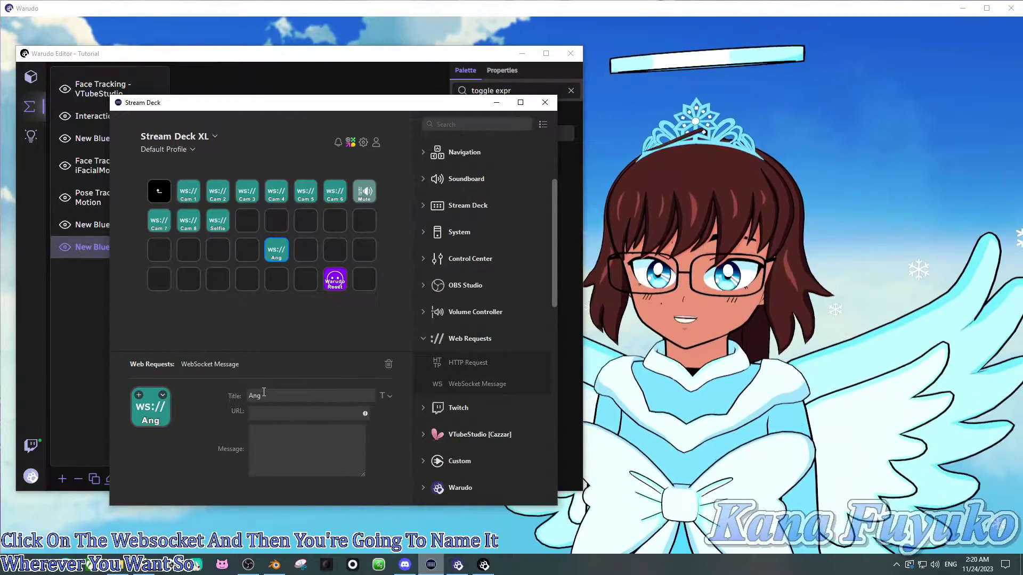
type("i")
key("Return")
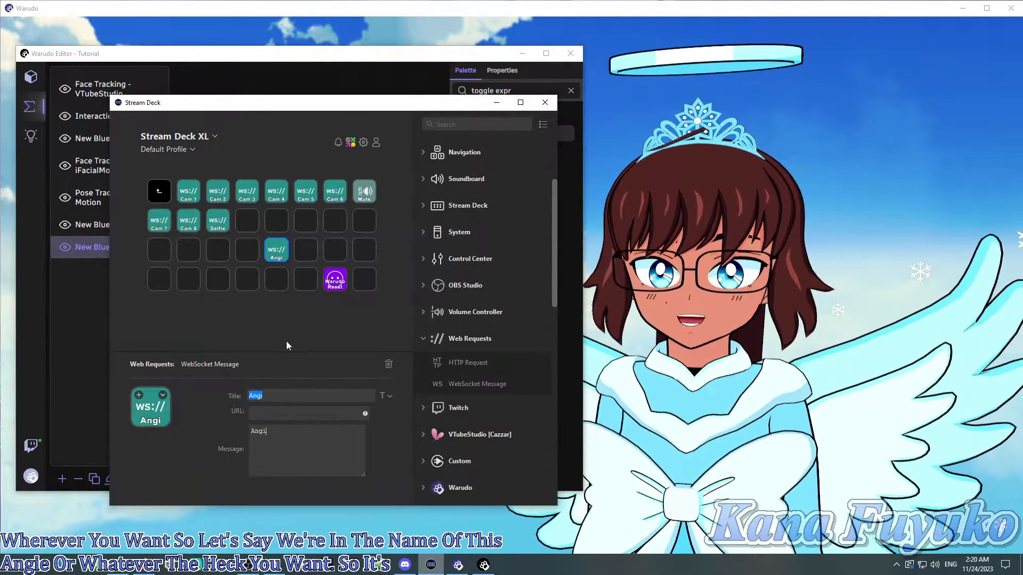
- Copy the Selfie key's WebSocket address ws://localhost:19190 into the URL of the Angi key
left_click(276, 282)
left_click(213, 226)
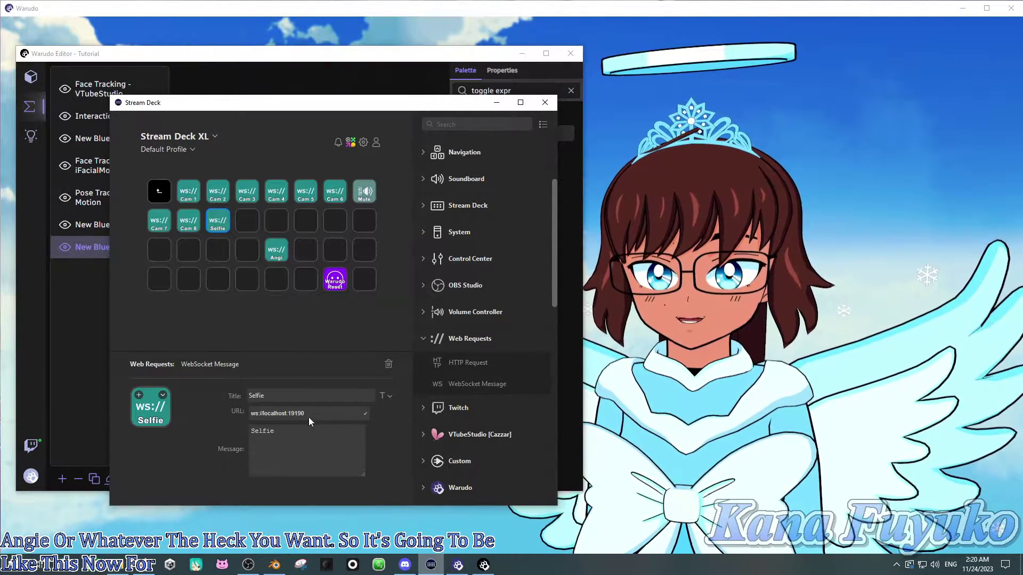
left_click(271, 414)
type("ws://localhost:19190")
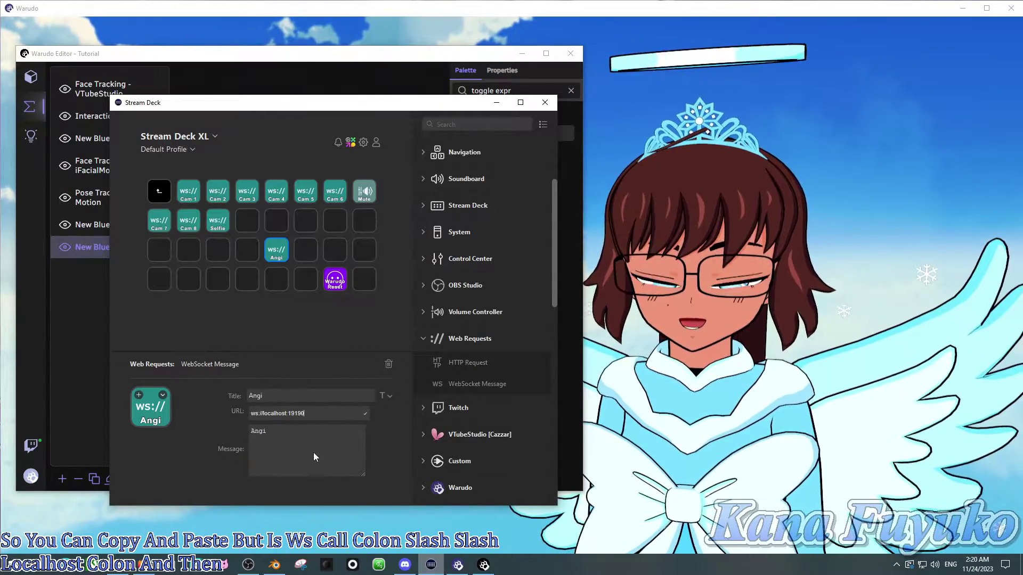
left_click_drag(312, 419, 238, 418)
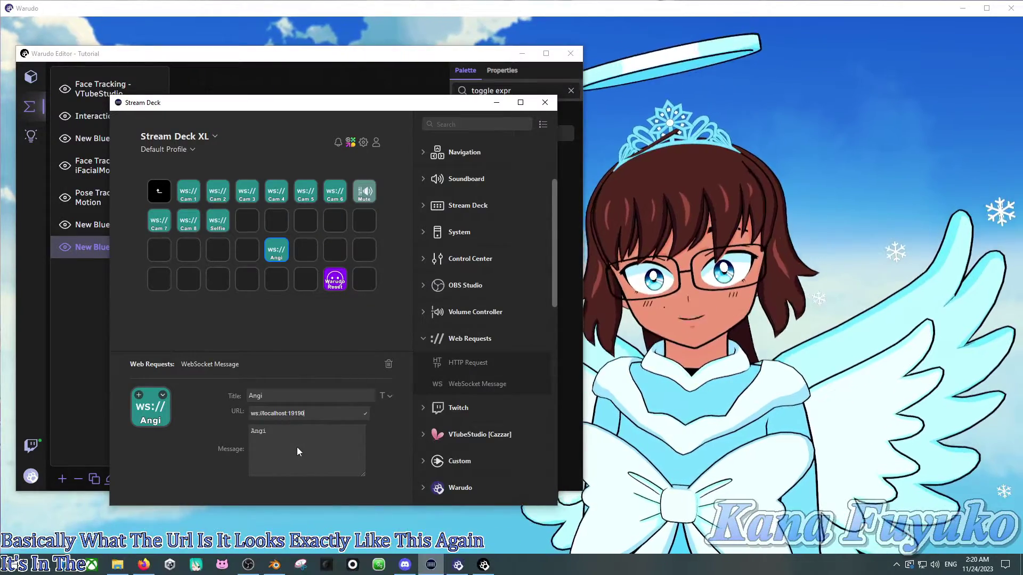
left_click(279, 443)
key("ctrl+a")
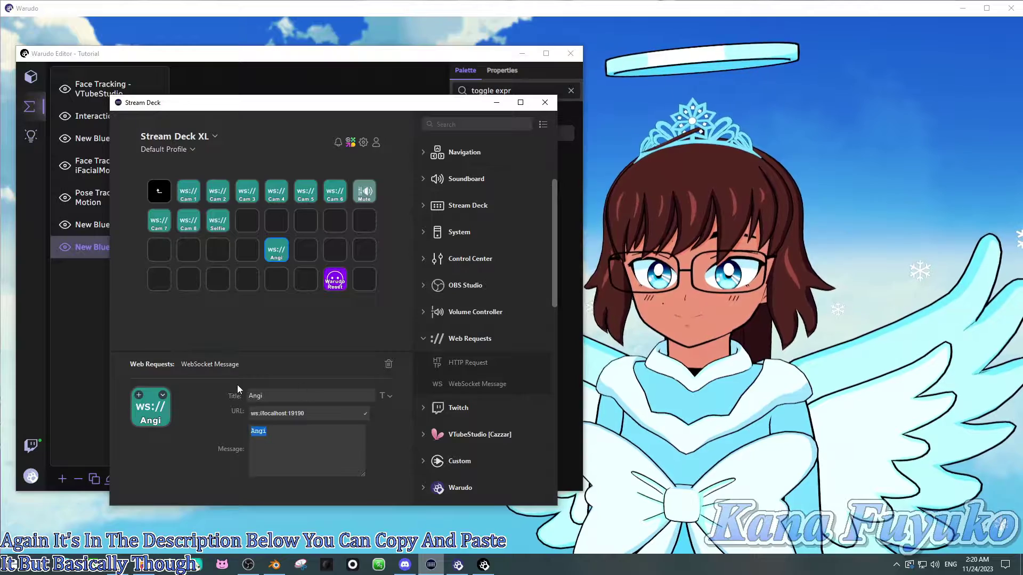
- Switch to the Warudo Editor and replace the On Stream Deck Trigger node with an On WebSocket Raw Message node
left_click(373, 86)
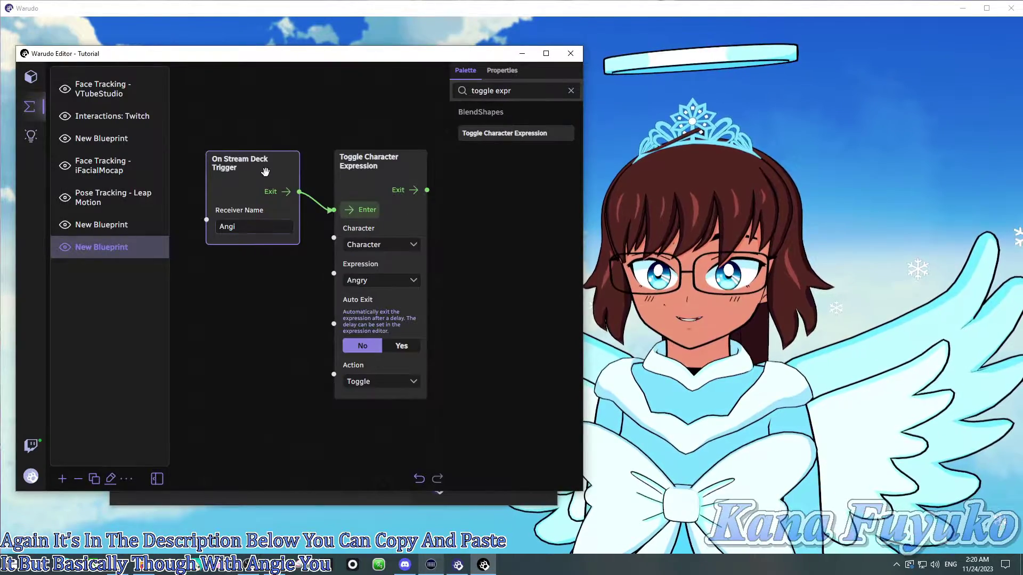
key("Delete")
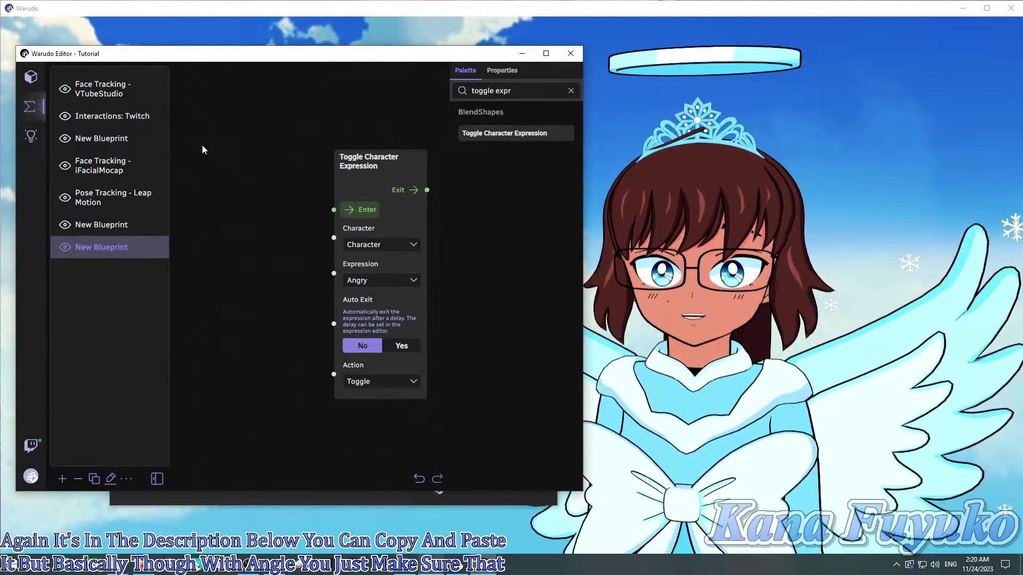
left_click_drag(217, 232, 324, 247)
scroll(309, 236, "down", 1)
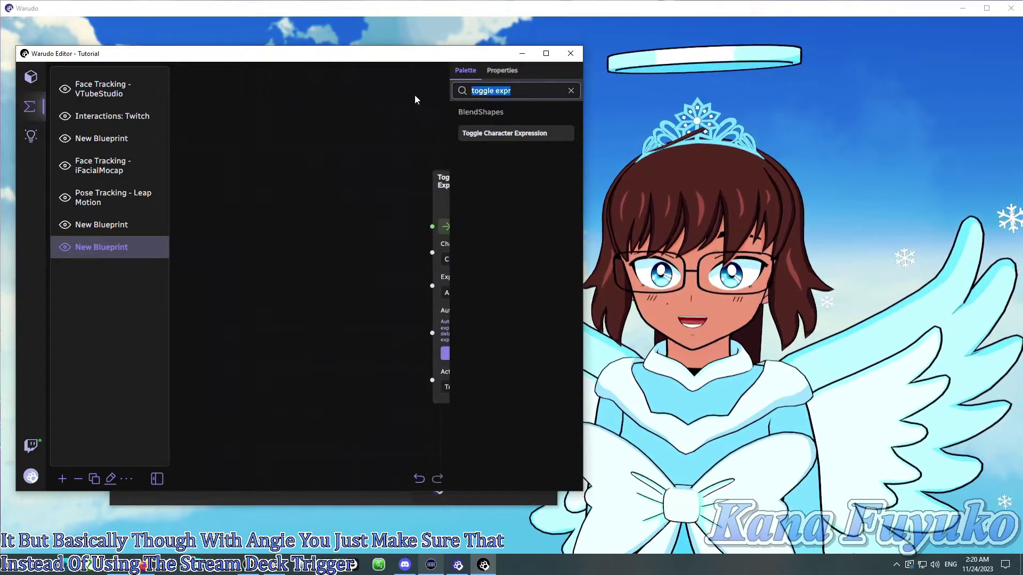
type("webco")
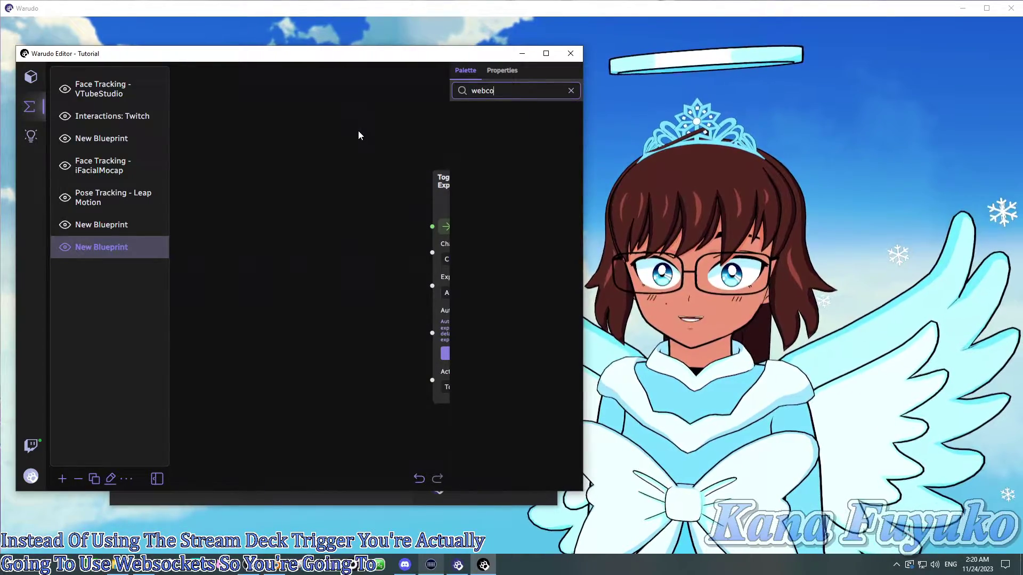
key("BackSpace")
key("BackSpace")
type("so")
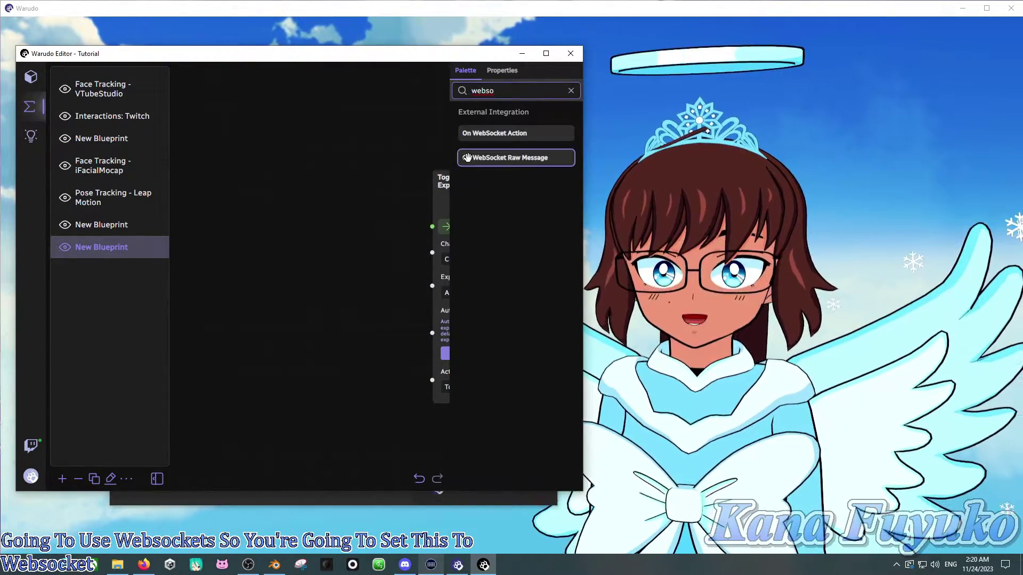
left_click_drag(466, 158, 216, 224)
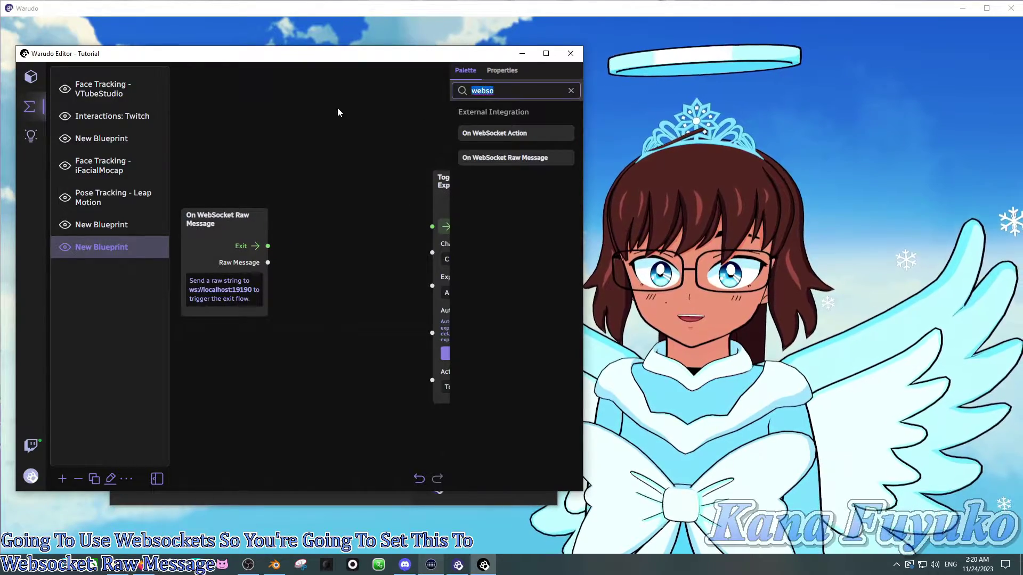
- Add a Switch On String node between the On WebSocket Raw Message and Toggle Character Expression nodes and align the message node with it
type("switch o")
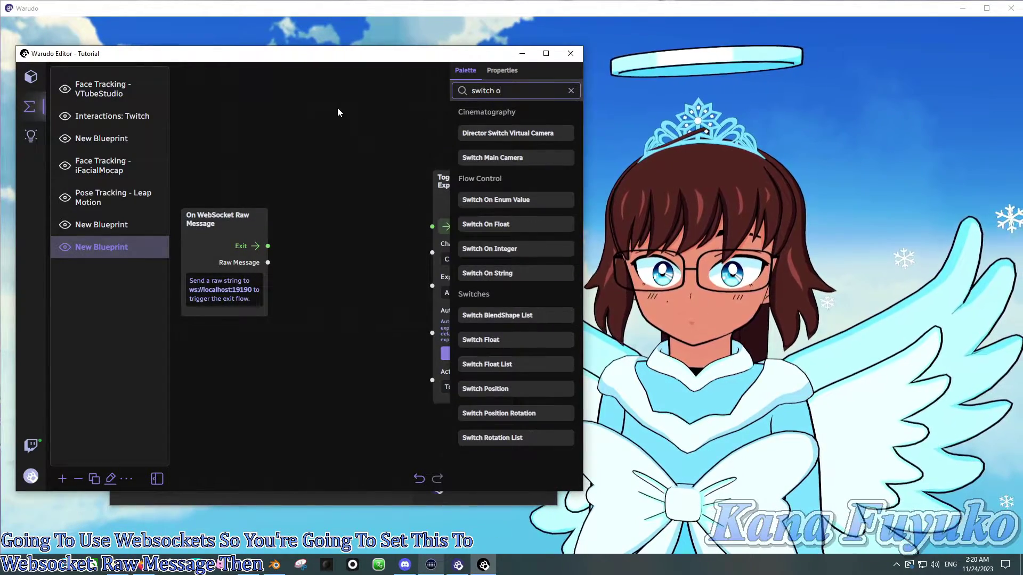
type("n stri")
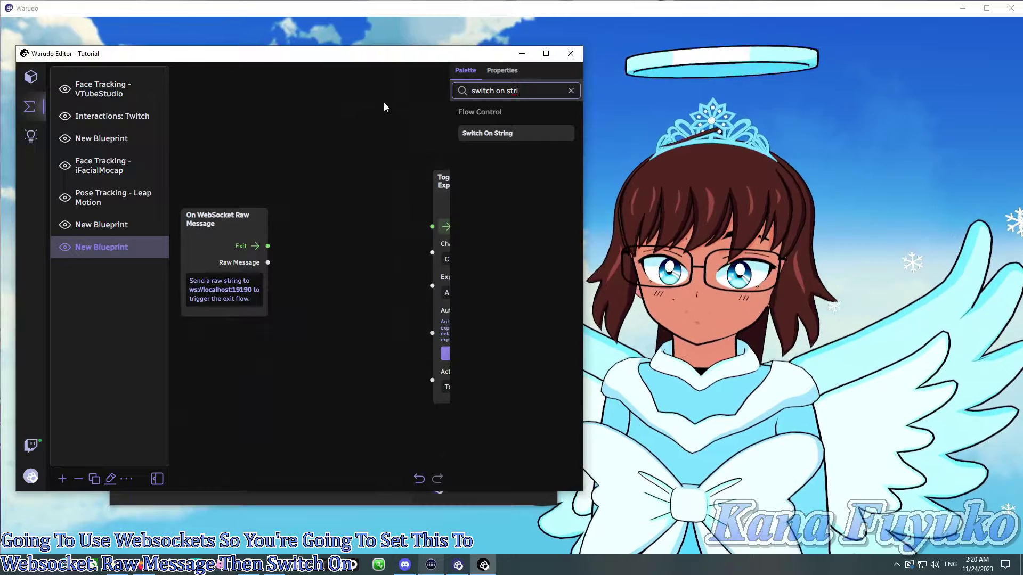
left_click_drag(488, 133, 305, 165)
left_click_drag(230, 168, 255, 184)
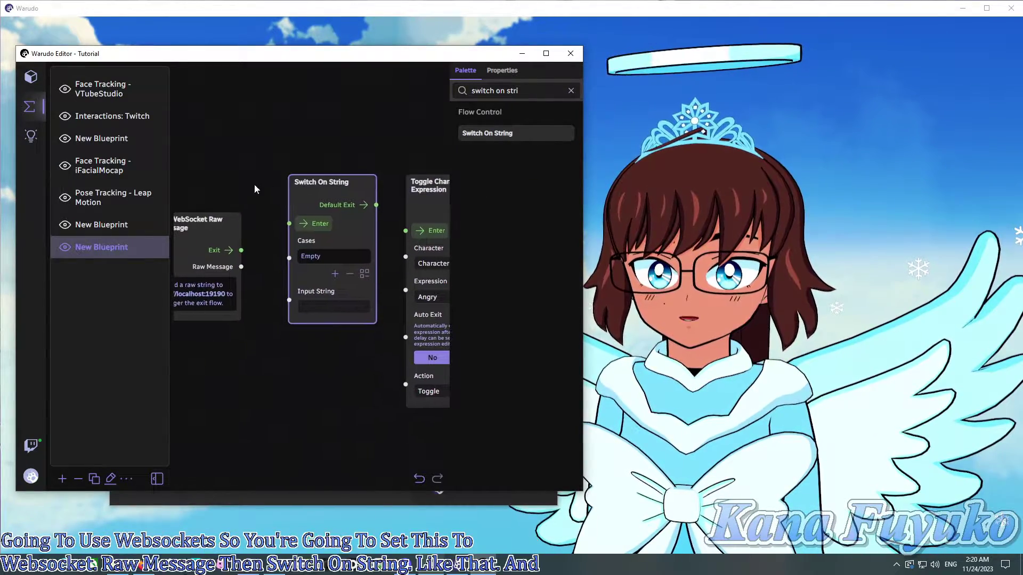
left_click_drag(215, 219, 227, 183)
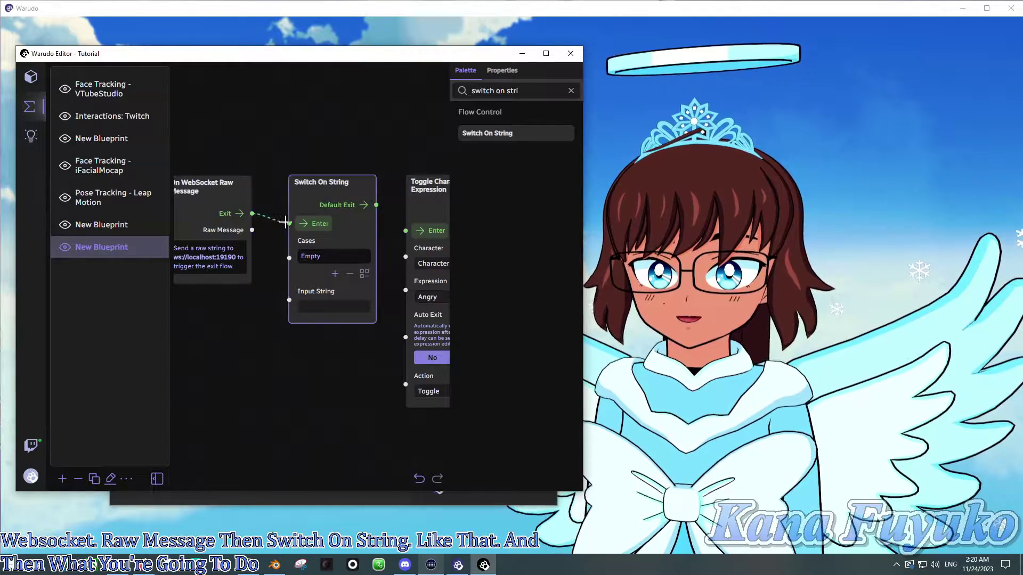
left_click_drag(279, 221, 288, 223)
- Add a case named "Angi" to the Switch On String node
left_click(334, 273)
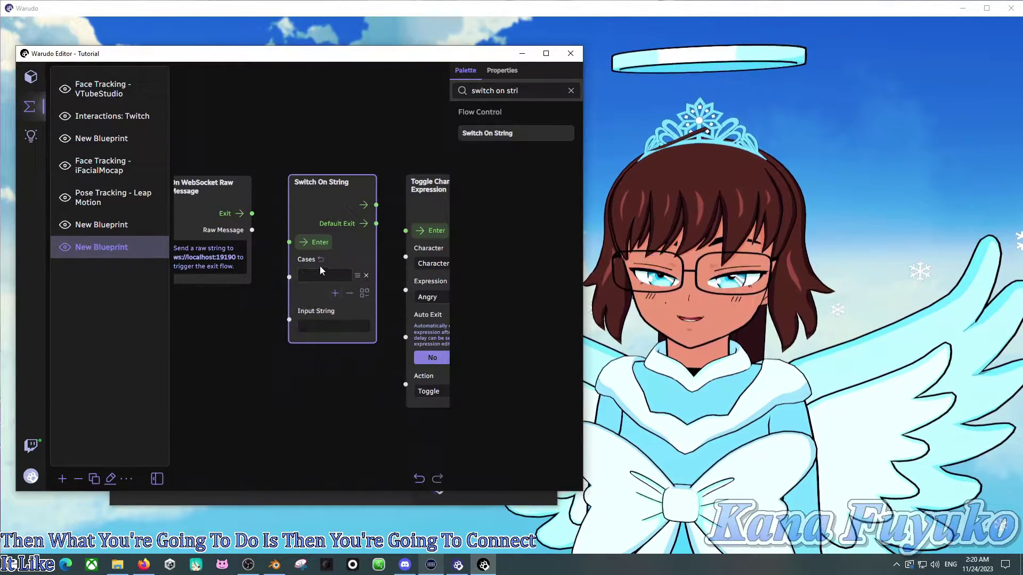
left_click(319, 274)
type("Angi")
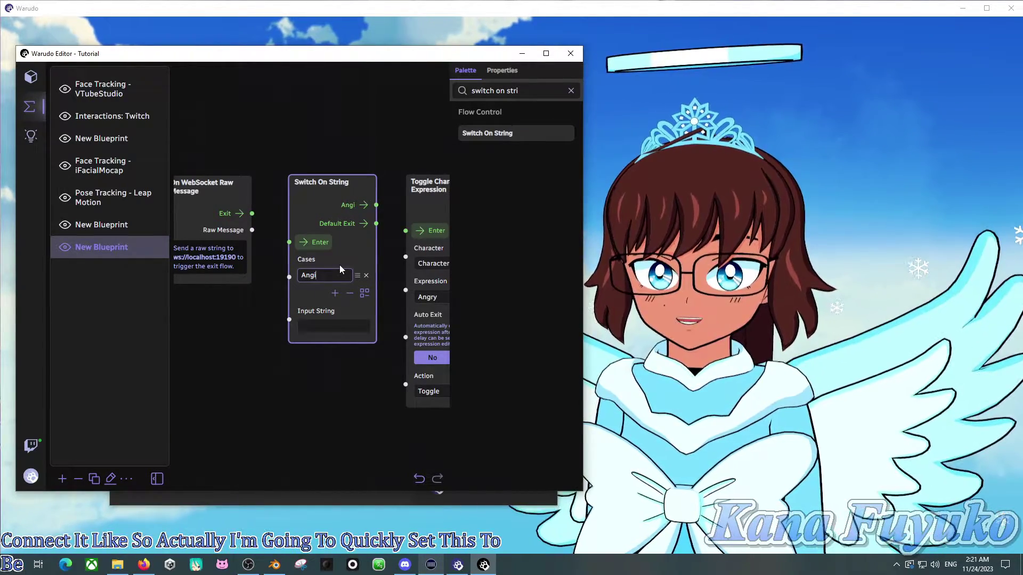
- Wire the WebSocket node's Exit and Raw Message to the switch's Enter and Input String, and its Angi exit to Toggle Character Expression
left_click_drag(252, 214, 283, 319)
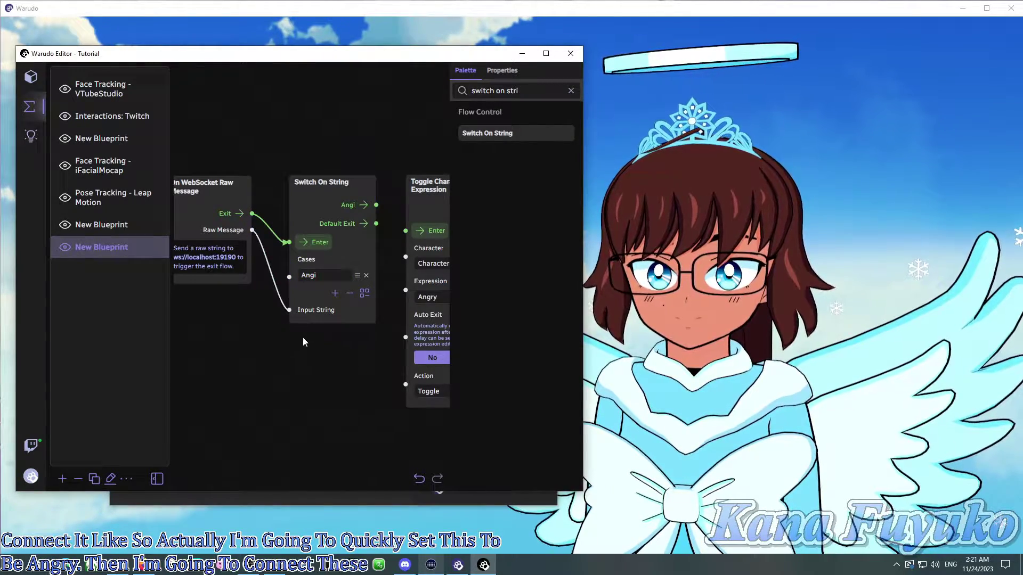
left_click_drag(340, 386, 316, 389)
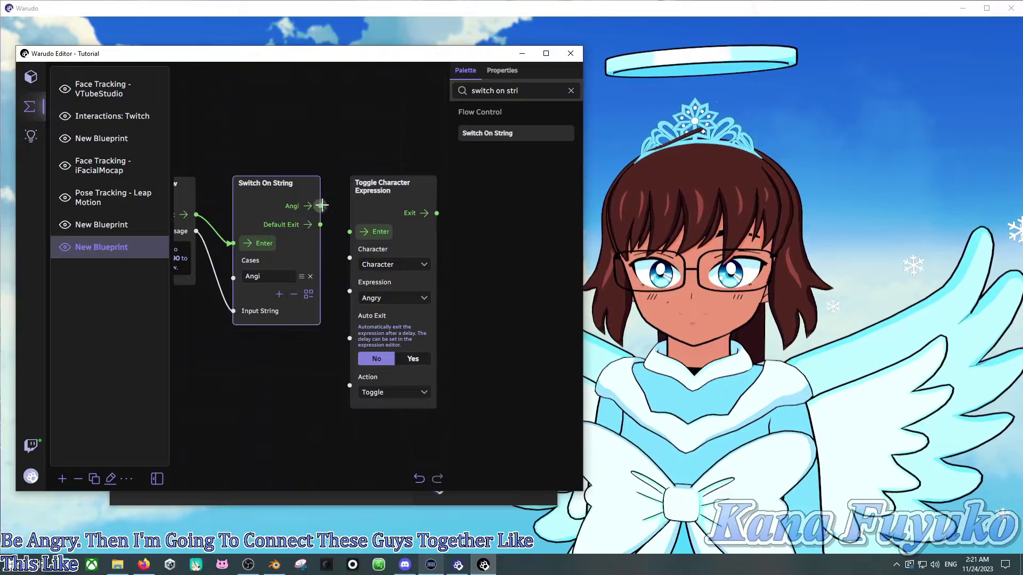
left_click_drag(320, 205, 349, 232)
scroll(238, 333, "down", 1)
left_click_drag(238, 345, 338, 369)
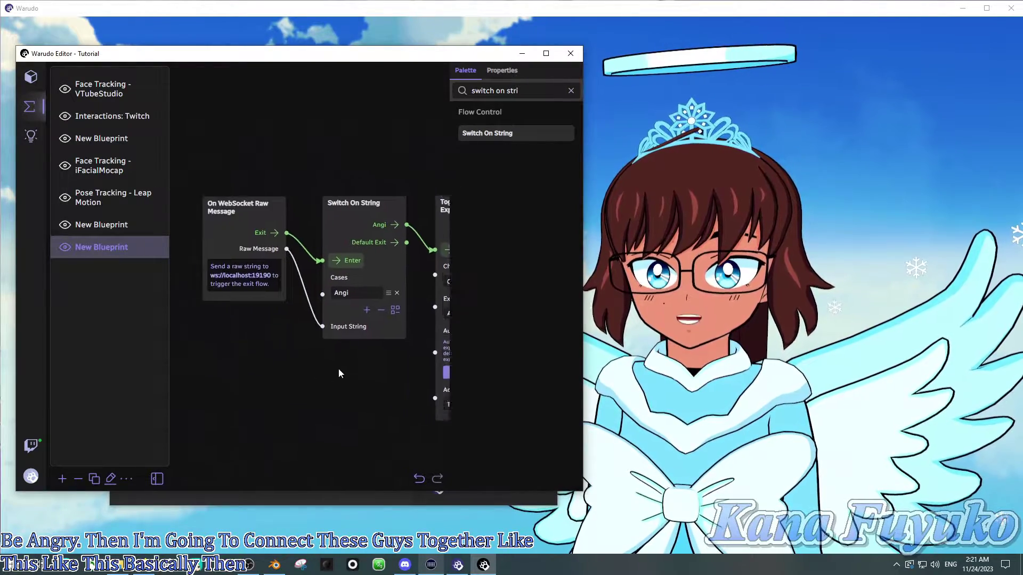
left_click_drag(262, 215, 269, 243)
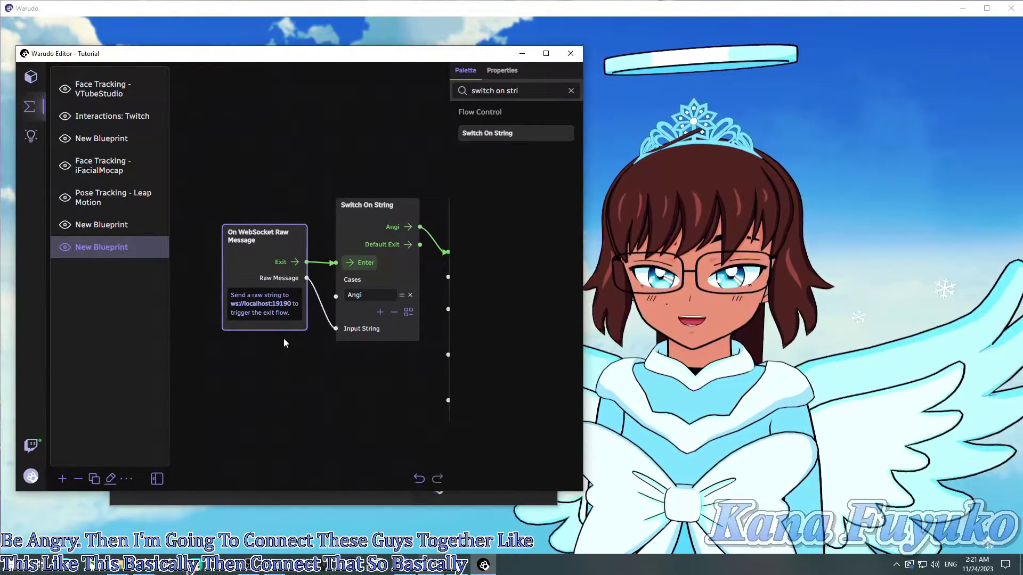
- Compare the Angi key's URL and message in the Stream Deck app with the Switch On String case and connected nodes in the Warudo Editor
left_click(431, 563)
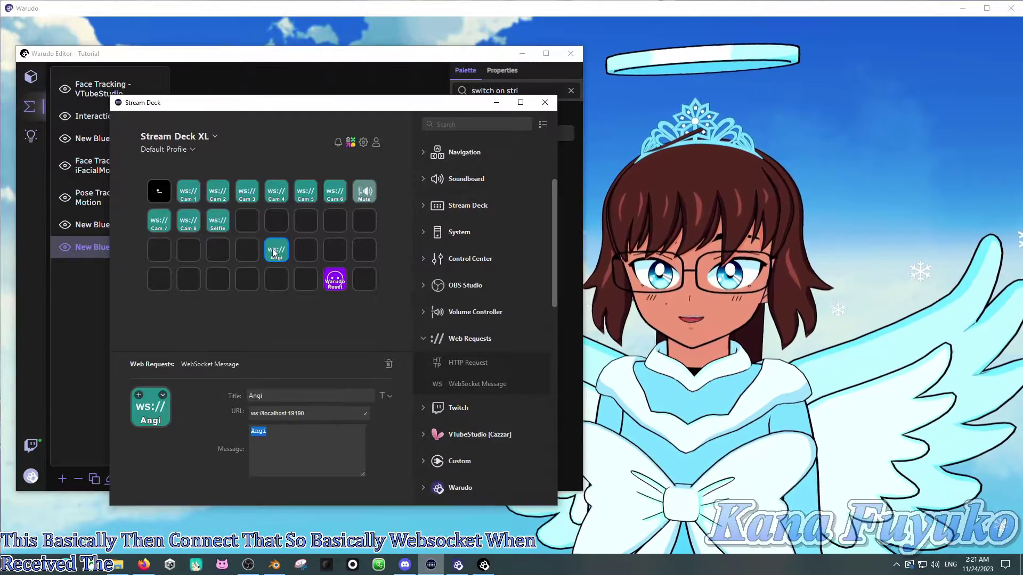
left_click(313, 433)
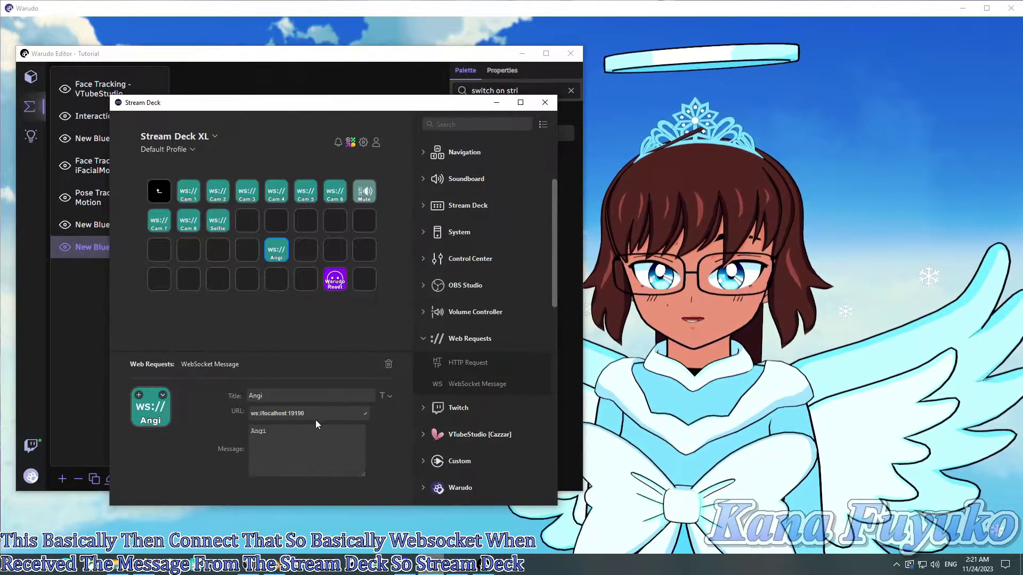
left_click(273, 435)
left_click_drag(238, 426, 254, 427)
left_click(495, 103)
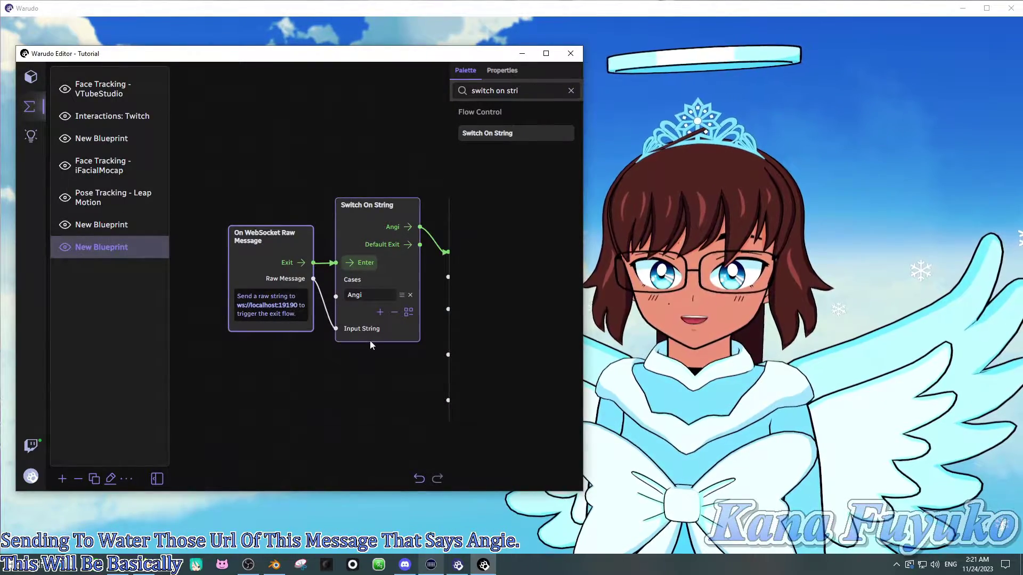
left_click_drag(355, 373, 274, 360)
left_click_drag(292, 193, 294, 191)
left_click(295, 281)
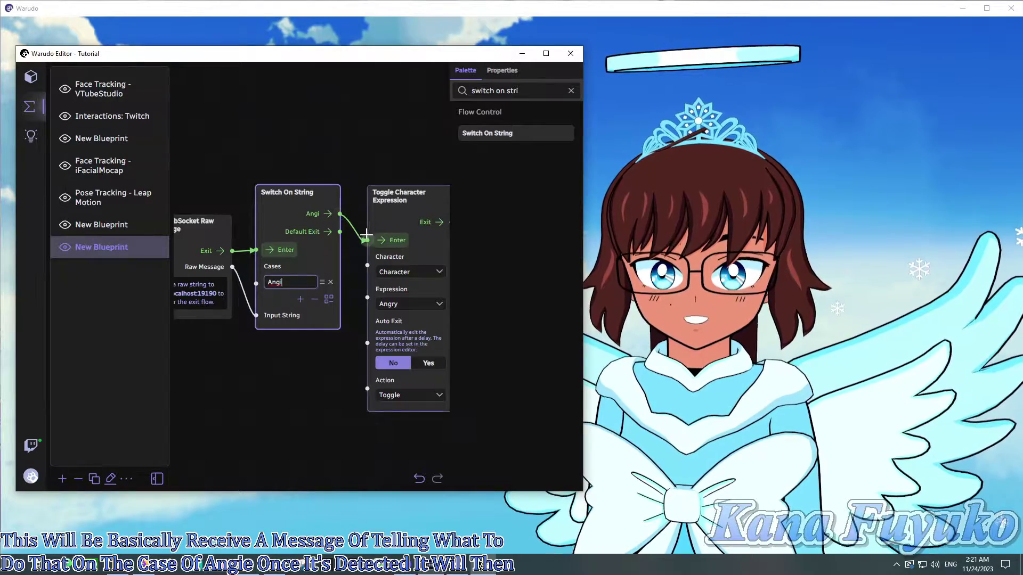
left_click_drag(354, 176, 307, 201)
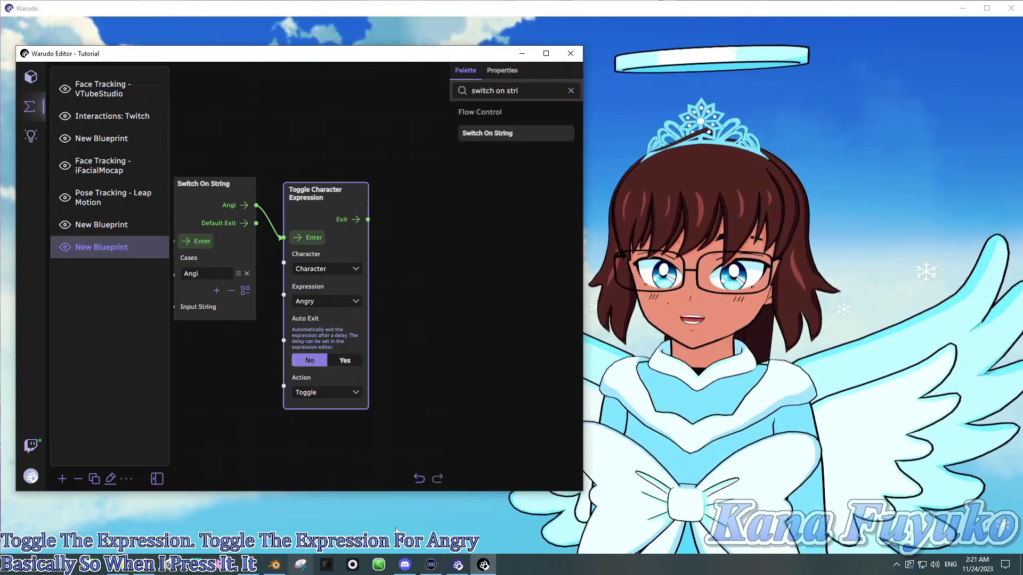
left_click(430, 565)
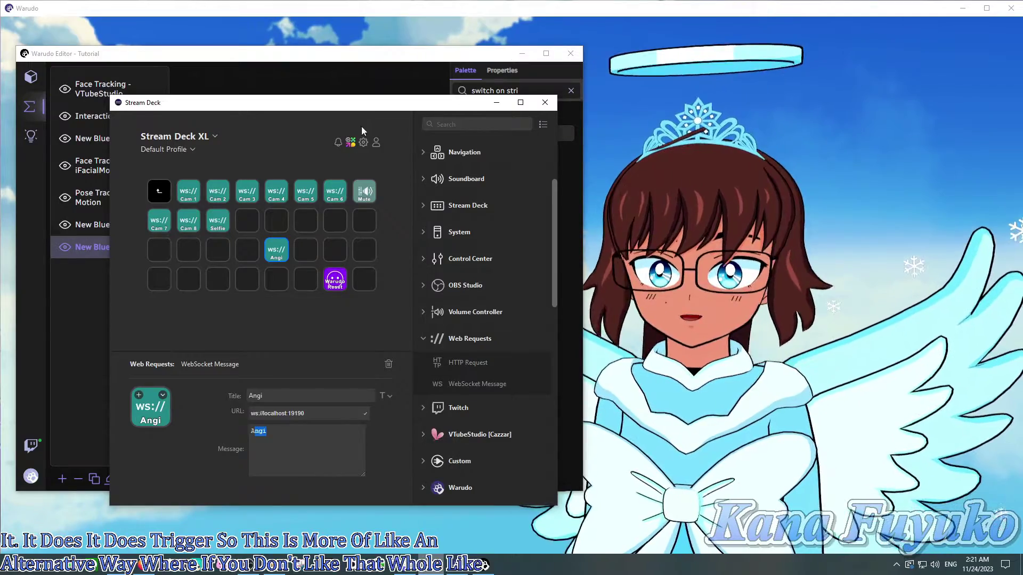
left_click_drag(372, 108, 337, 104)
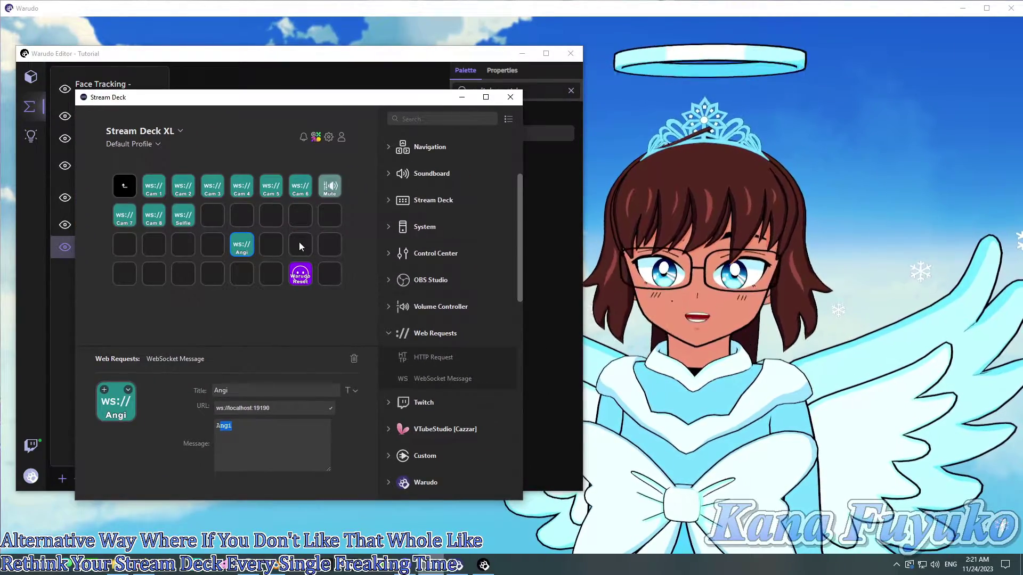
left_click(299, 242)
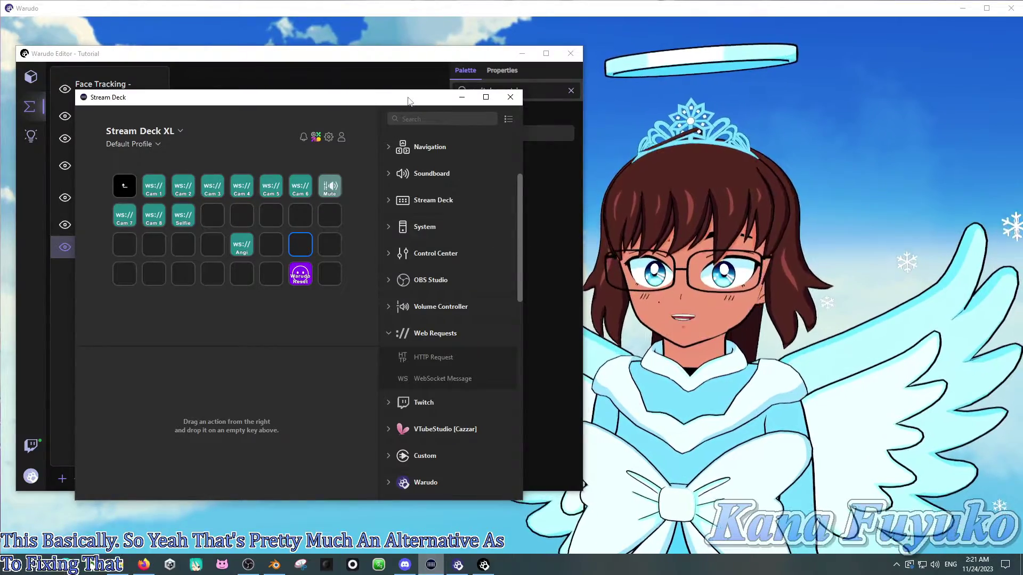
left_click_drag(408, 101, 440, 137)
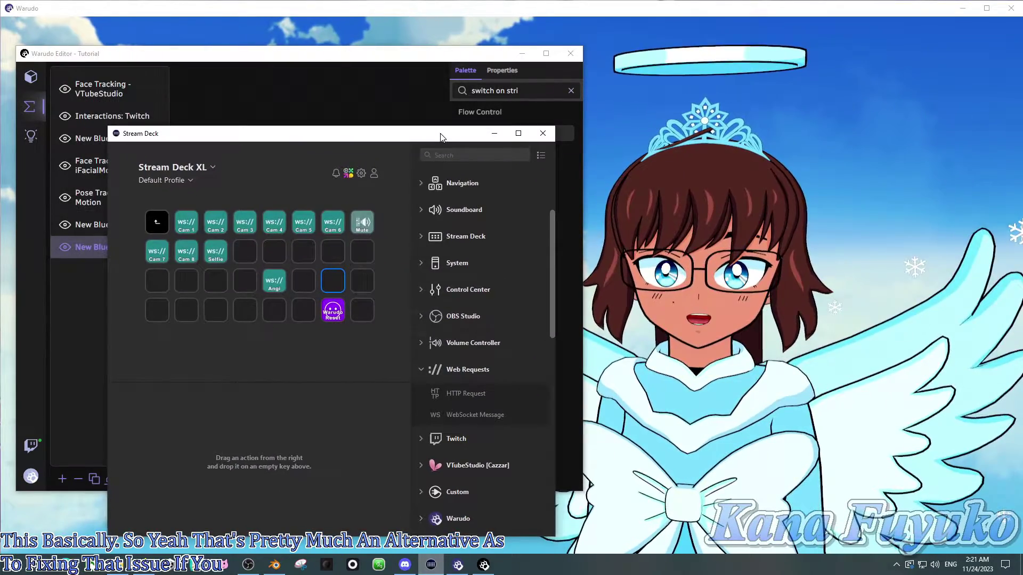
left_click(565, 216)
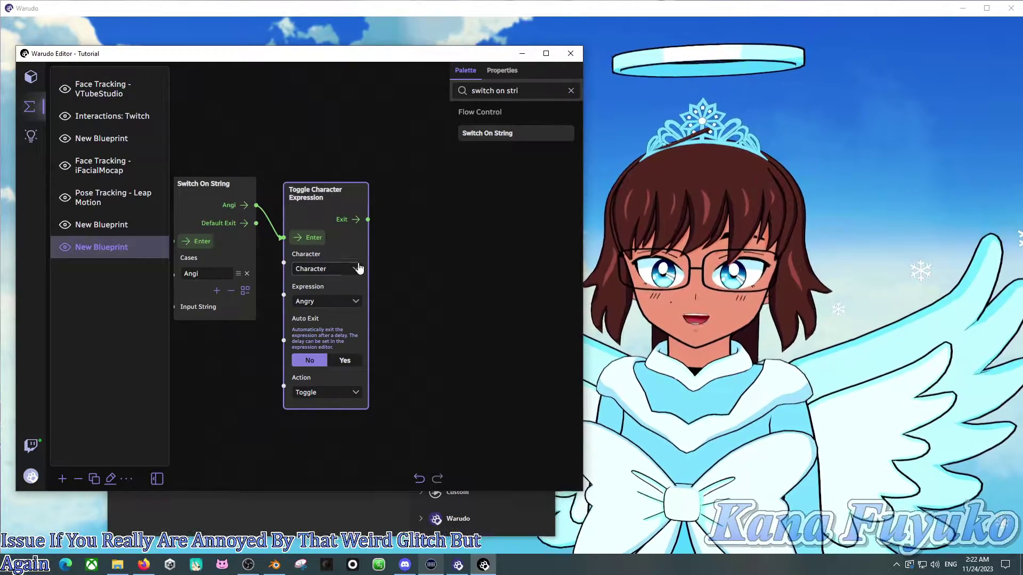
left_click_drag(388, 241, 424, 234)
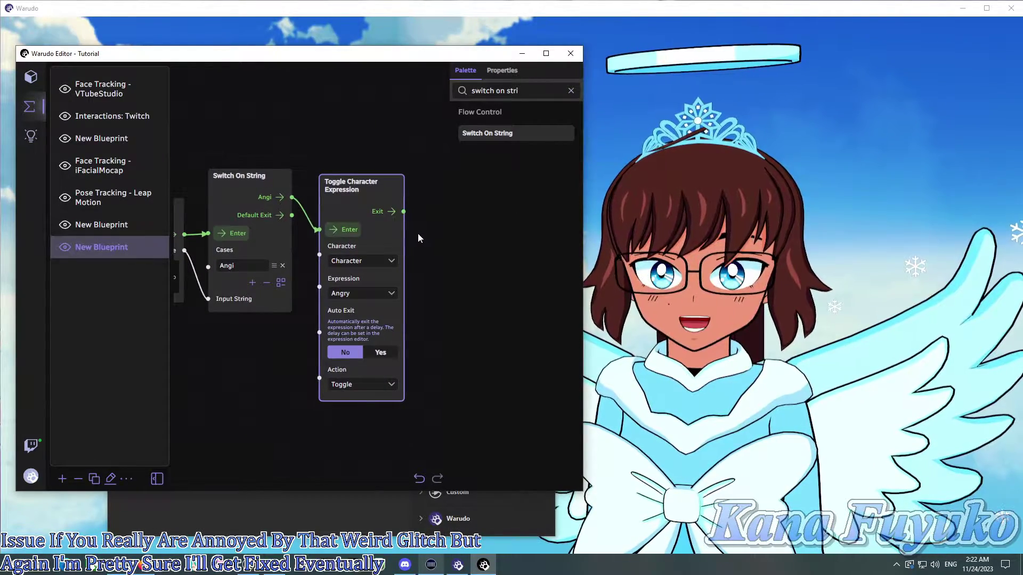
left_click_drag(282, 357, 324, 323)
scroll(330, 340, "down", 4)
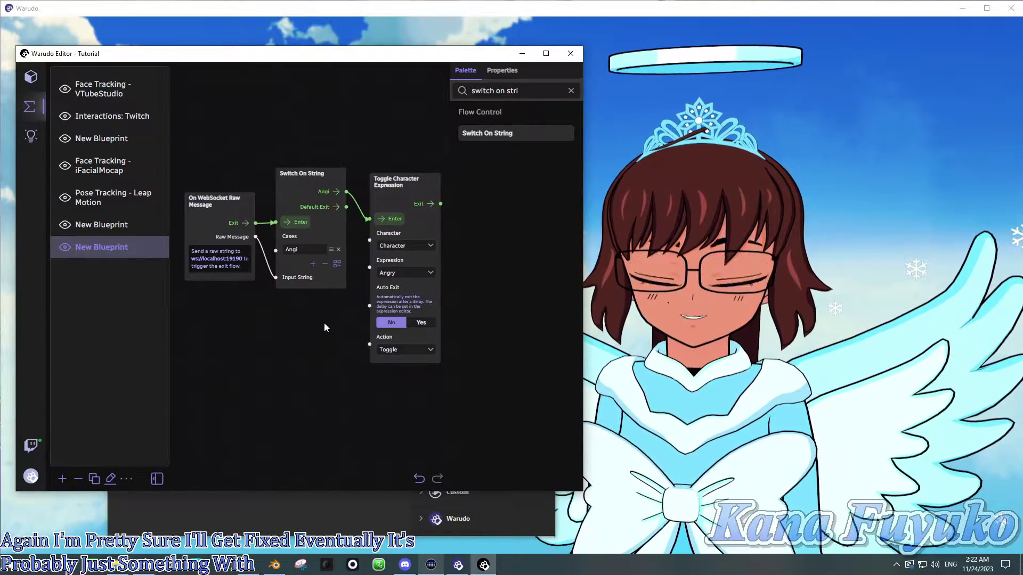